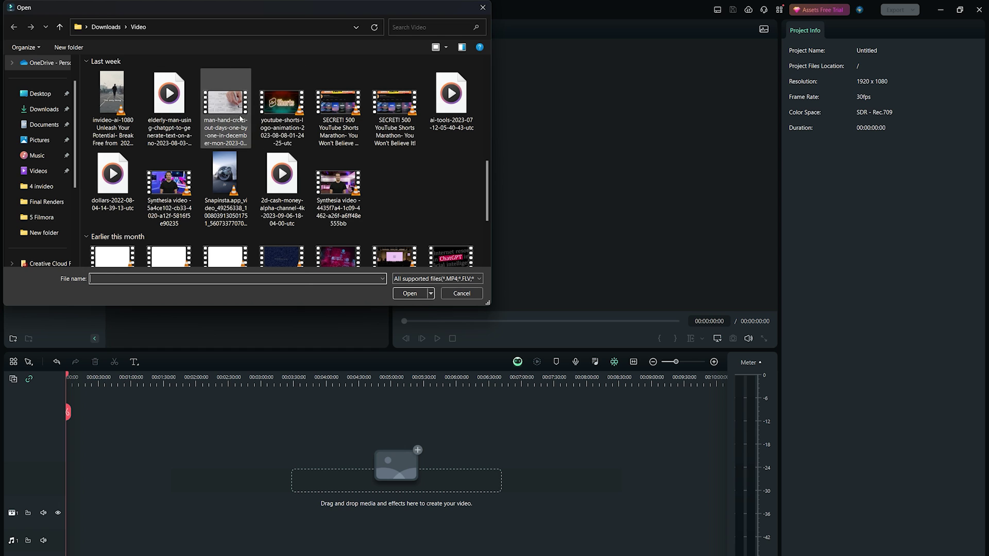
# Import the calendar hand-crossing-out-days clip with a proxy, place it at the timeline start, and zoom to fit
pyautogui.doubleClick(240, 118)
pyautogui.click(532, 325)
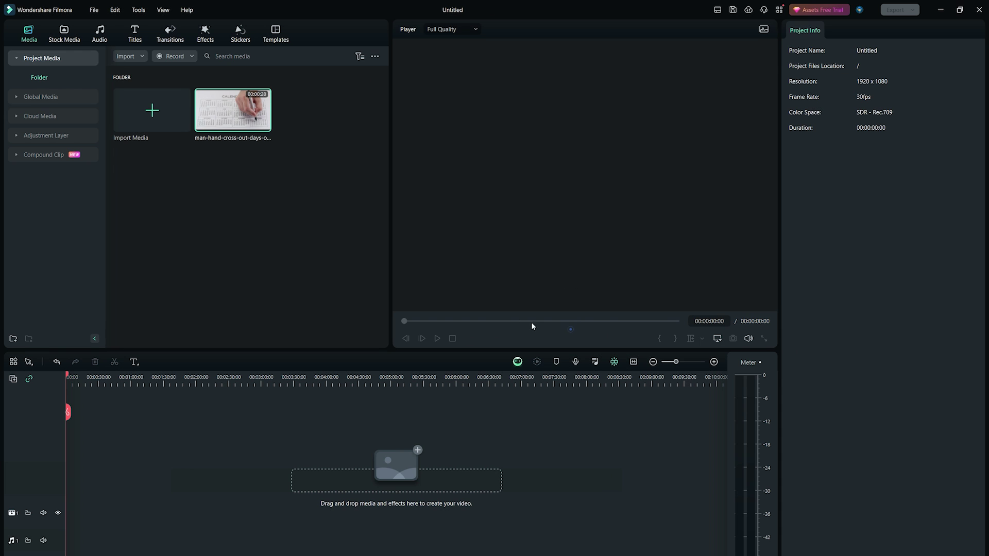
pyautogui.moveTo(242, 134); pyautogui.dragTo(82, 512)
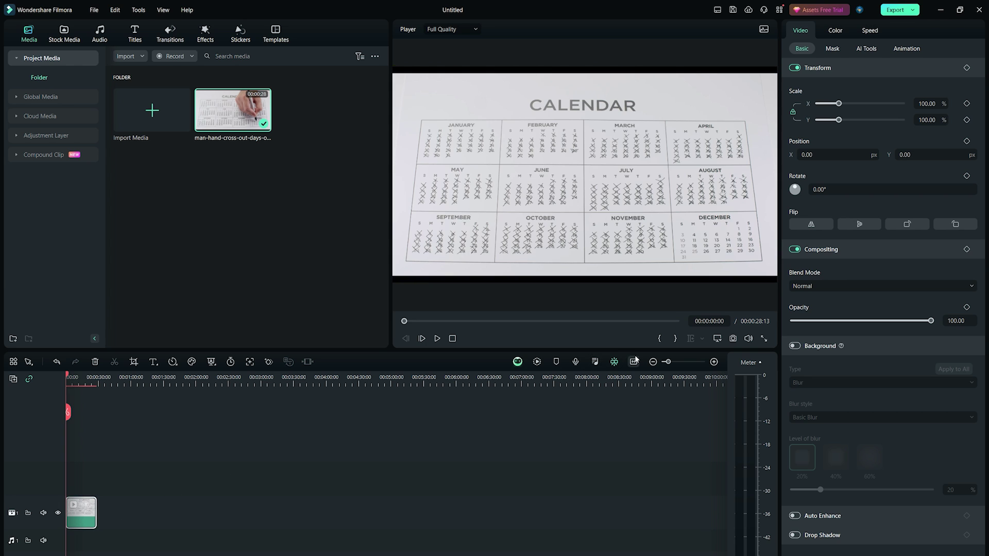
pyautogui.click(636, 362)
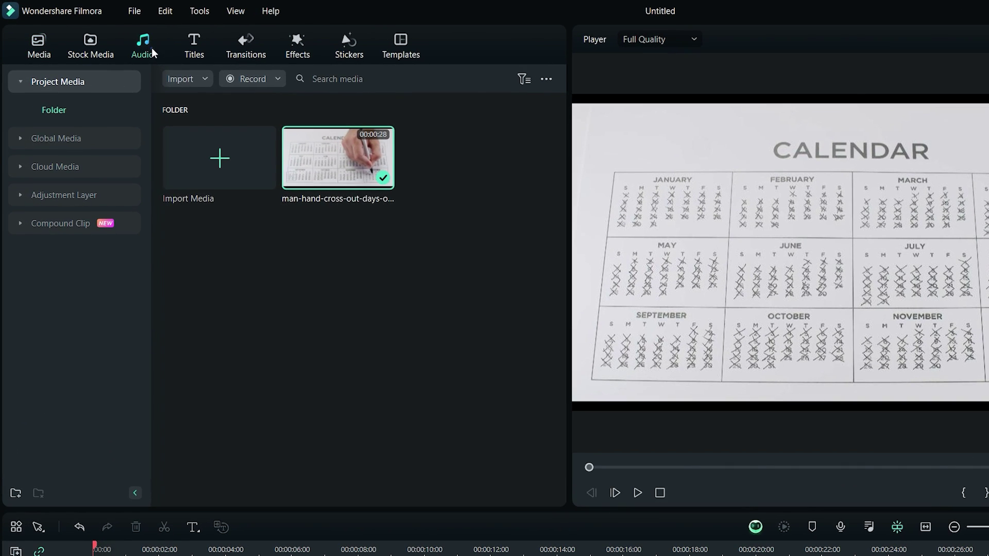
# Generate two Epic-mood AI music tracks, each 00:29 long, with the AI Music Generator
pyautogui.click(103, 36)
pyautogui.click(105, 109)
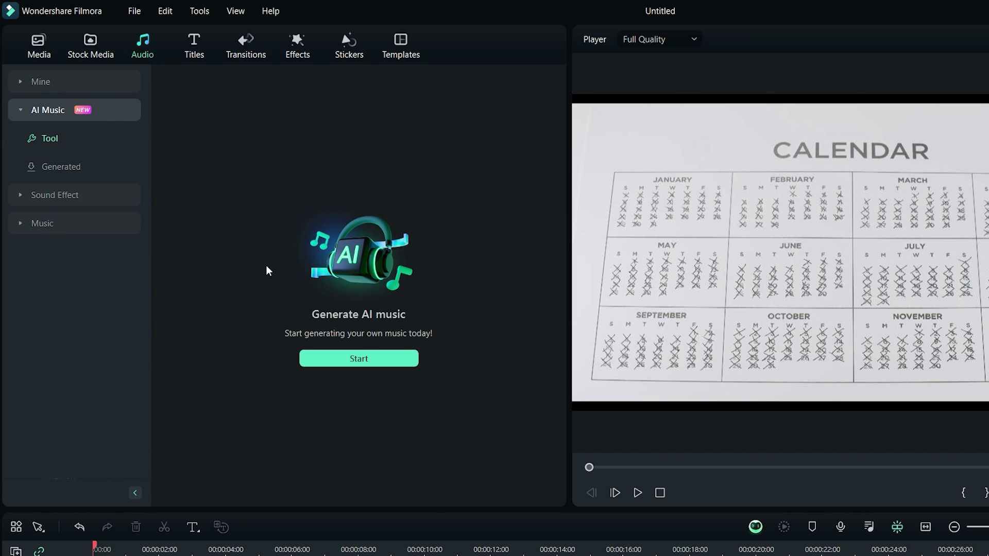
pyautogui.click(384, 359)
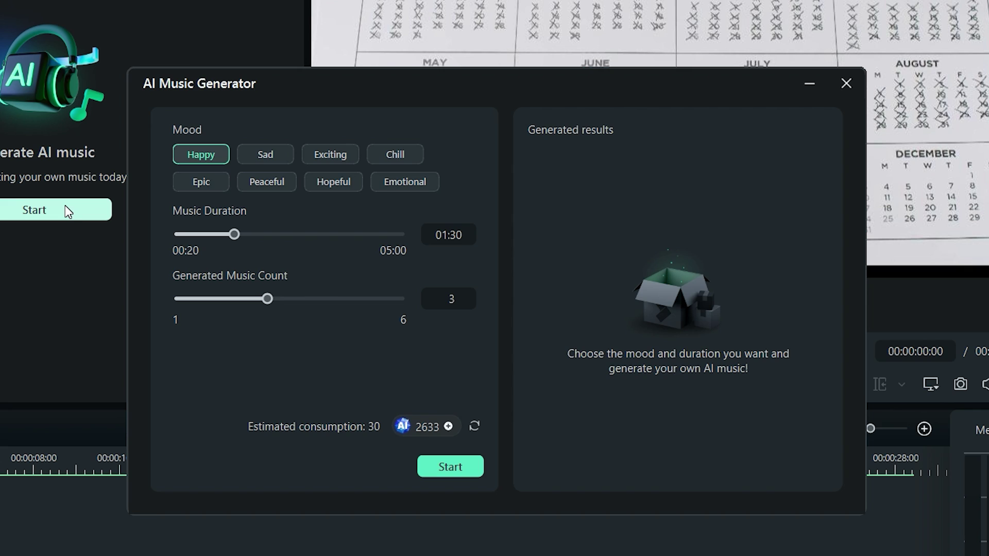
pyautogui.click(216, 187)
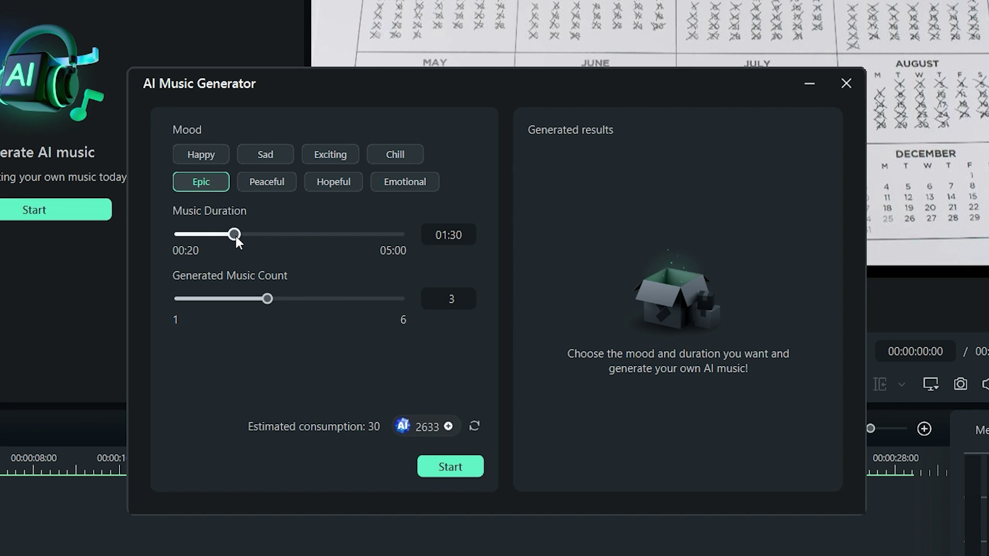
pyautogui.moveTo(235, 234); pyautogui.dragTo(185, 236)
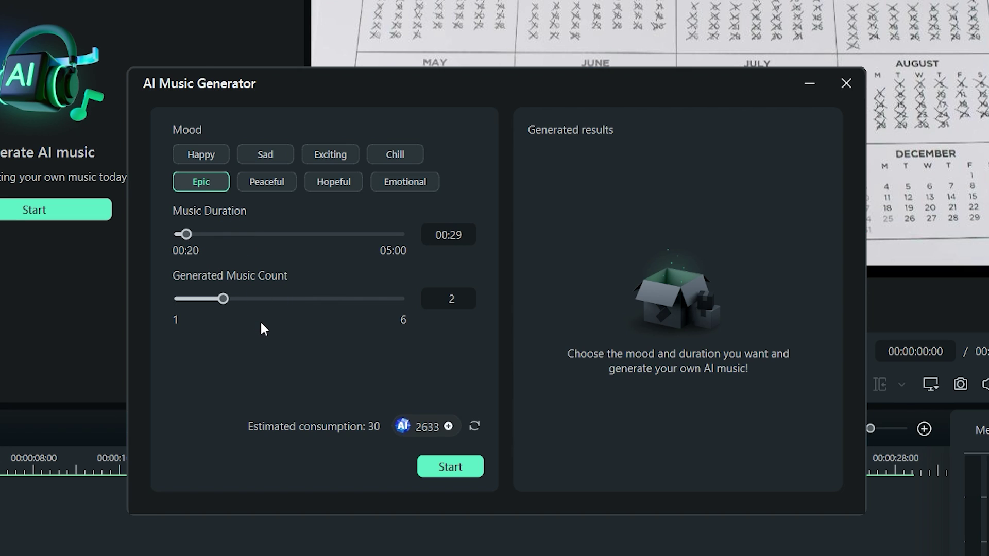
pyautogui.click(472, 474)
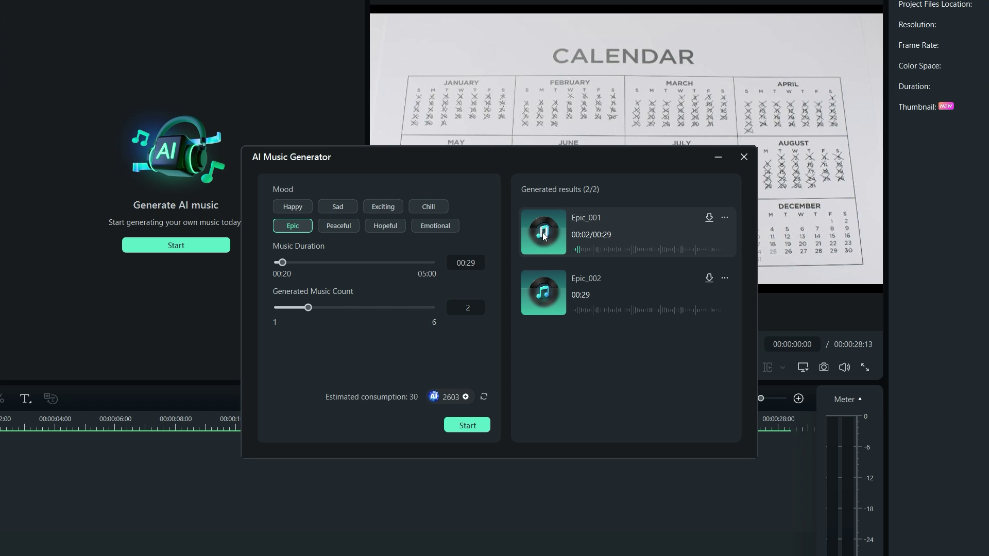
# Preview Epic_002, add Epic_001 trimmed to the video's end, and list the Generated AI music
pyautogui.click(544, 298)
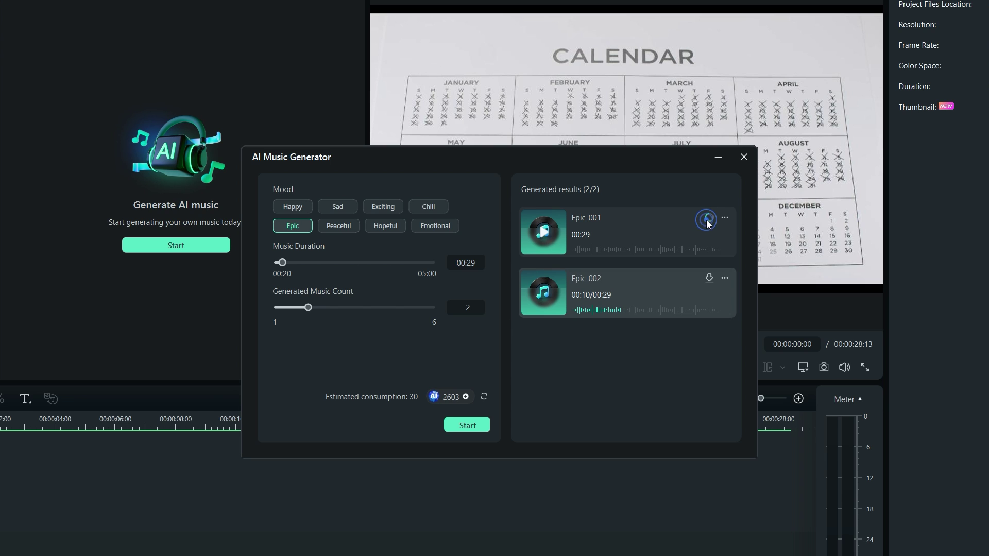
pyautogui.click(708, 218)
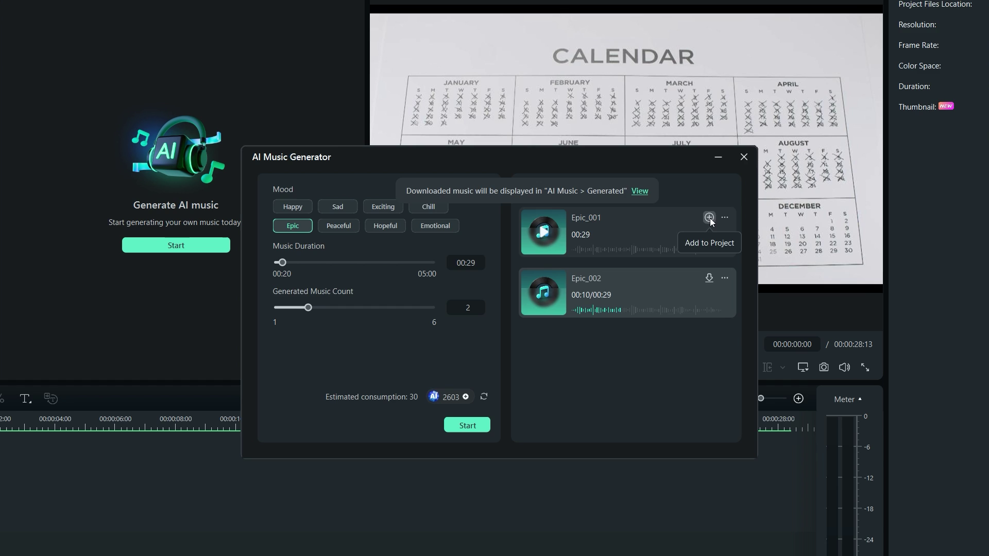
pyautogui.click(709, 218)
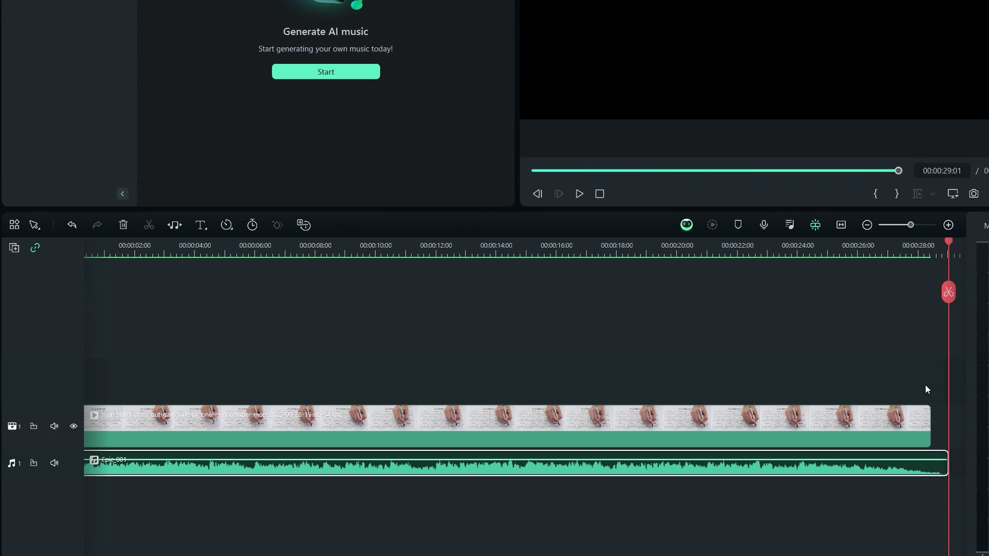
pyautogui.moveTo(945, 466); pyautogui.dragTo(927, 466)
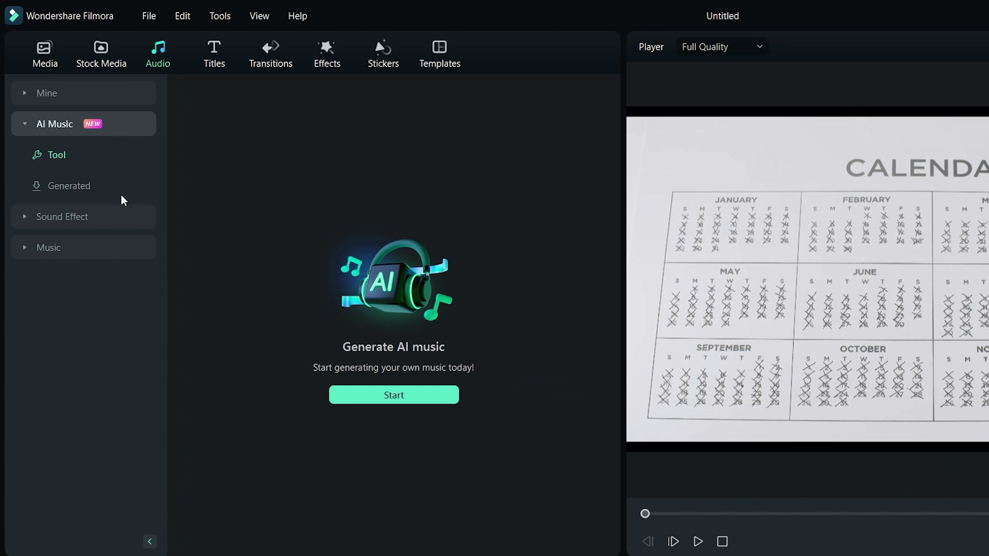
pyautogui.click(91, 187)
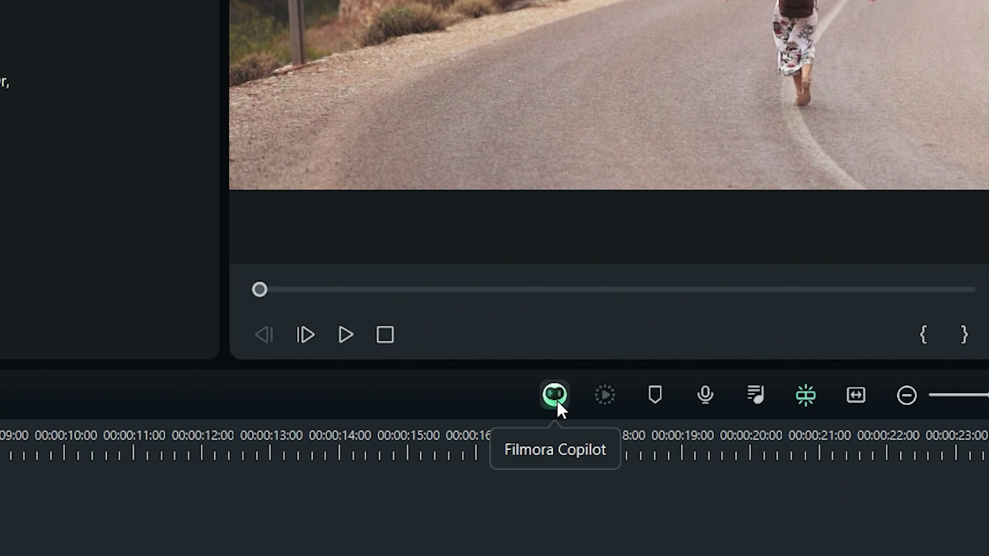
# Ask Copilot about removing silent parts and a black tone, then apply its Color Property Adjustment
pyautogui.click(557, 402)
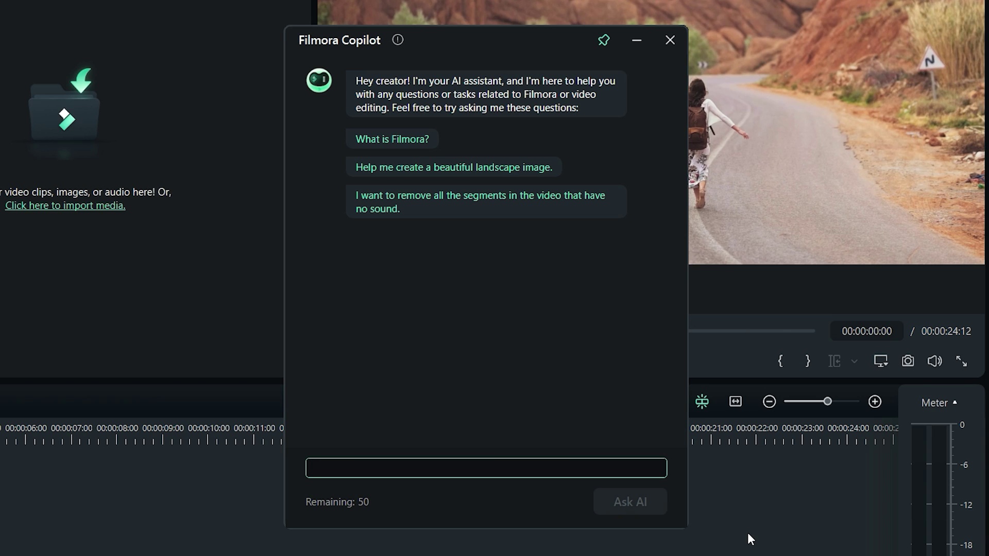
pyautogui.click(534, 211)
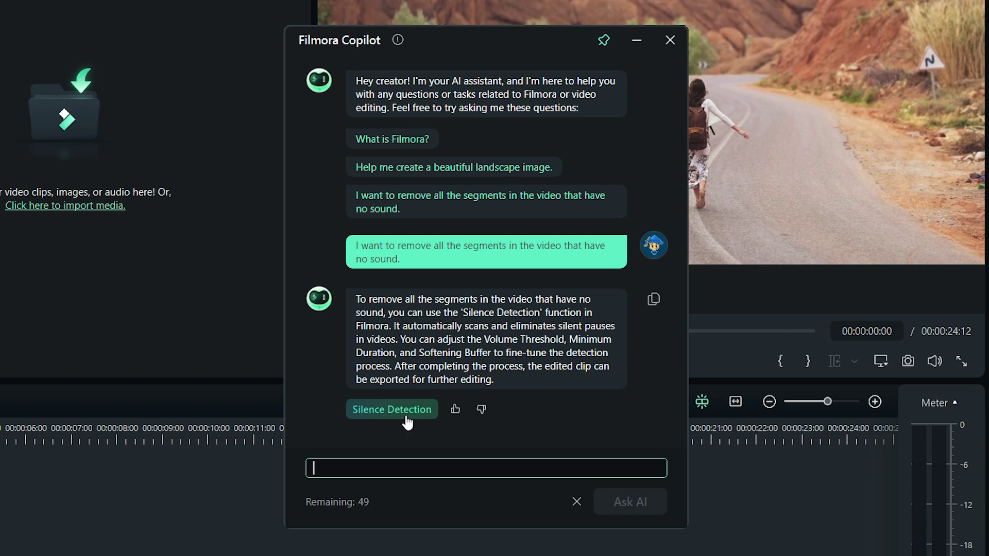
pyautogui.write('change video color to black tone')
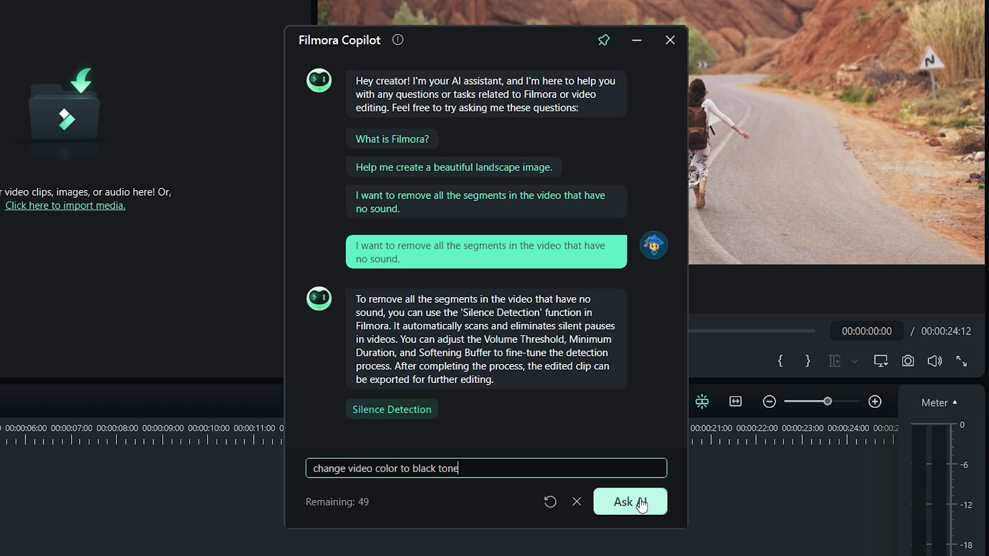
pyautogui.click(637, 501)
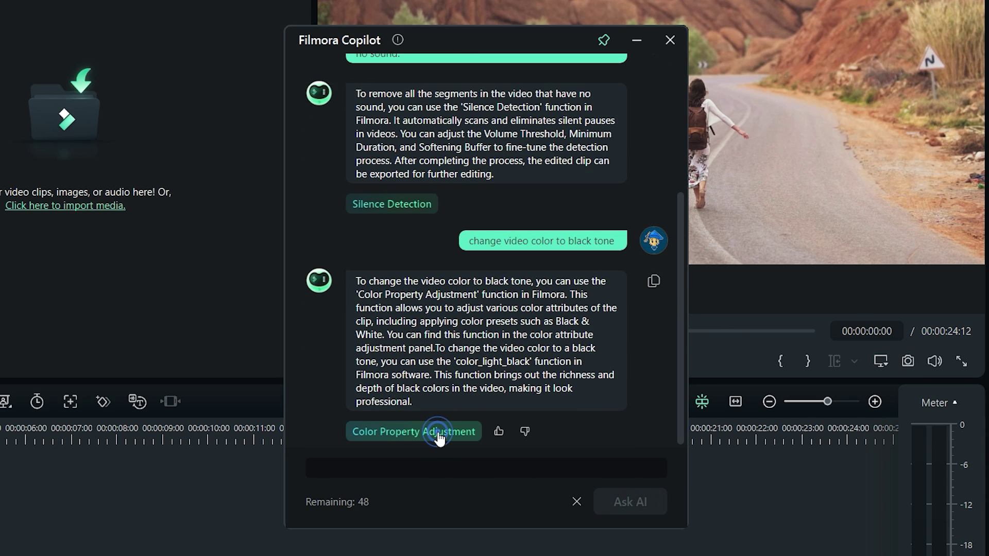
pyautogui.click(437, 433)
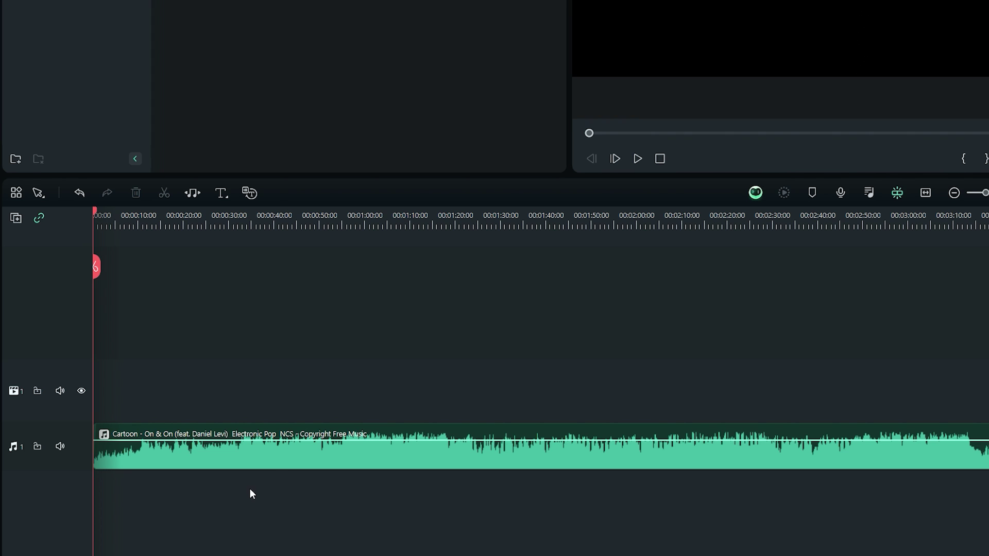
# Split the song with AI Vocal Remover and mute both the new voice and background tracks
pyautogui.rightClick(278, 456)
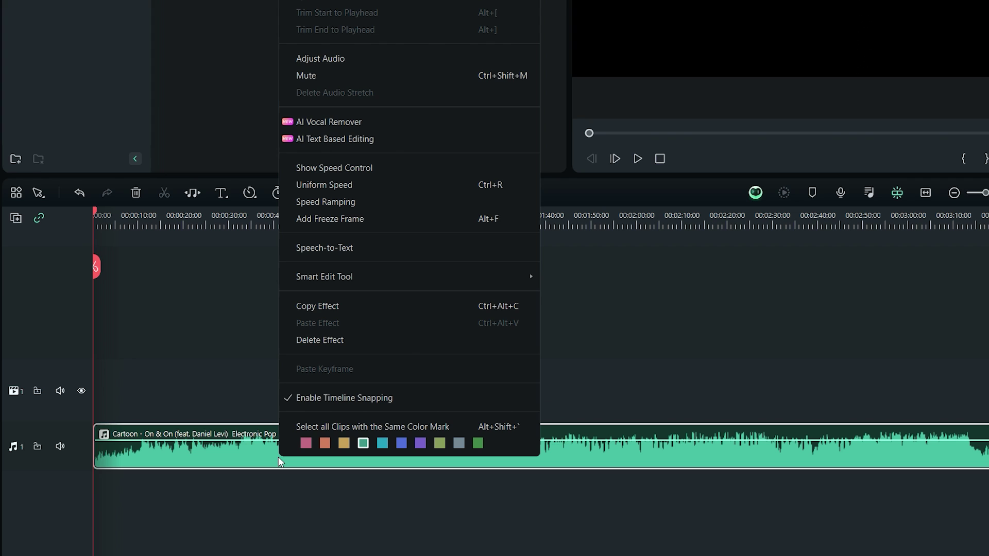
pyautogui.click(473, 127)
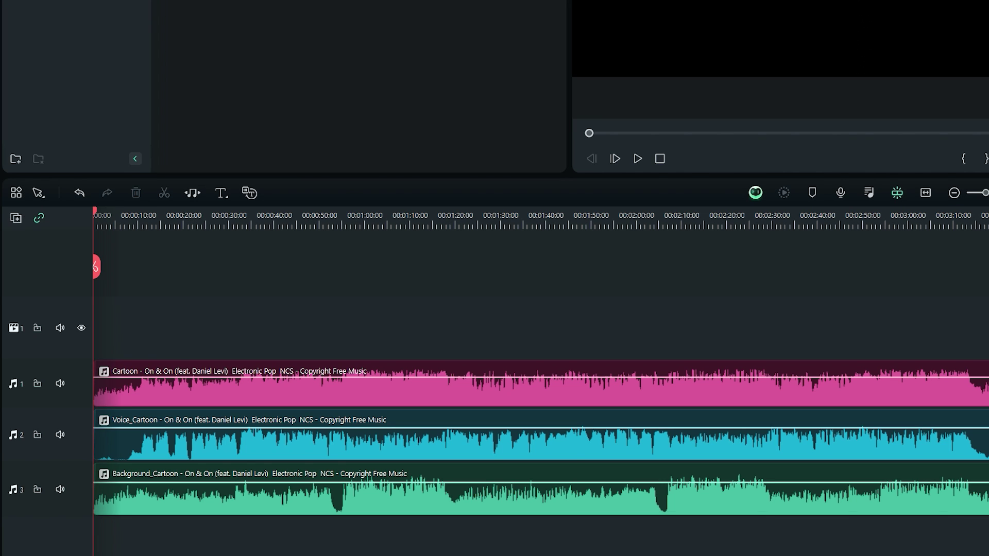
pyautogui.click(60, 435)
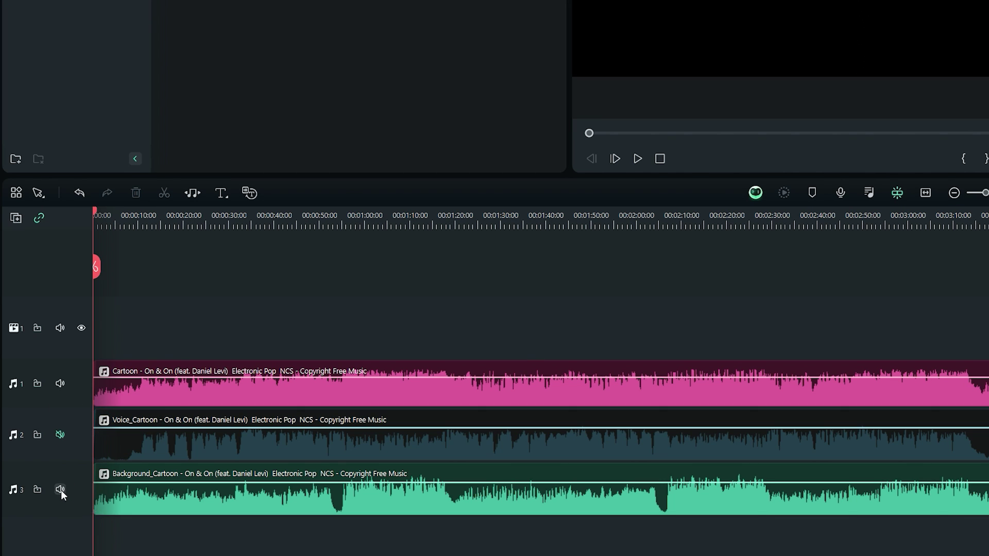
pyautogui.click(60, 489)
# Play the original song from about 0:21, then listen to the isolated vocals
pyautogui.click(638, 159)
pyautogui.click(192, 221)
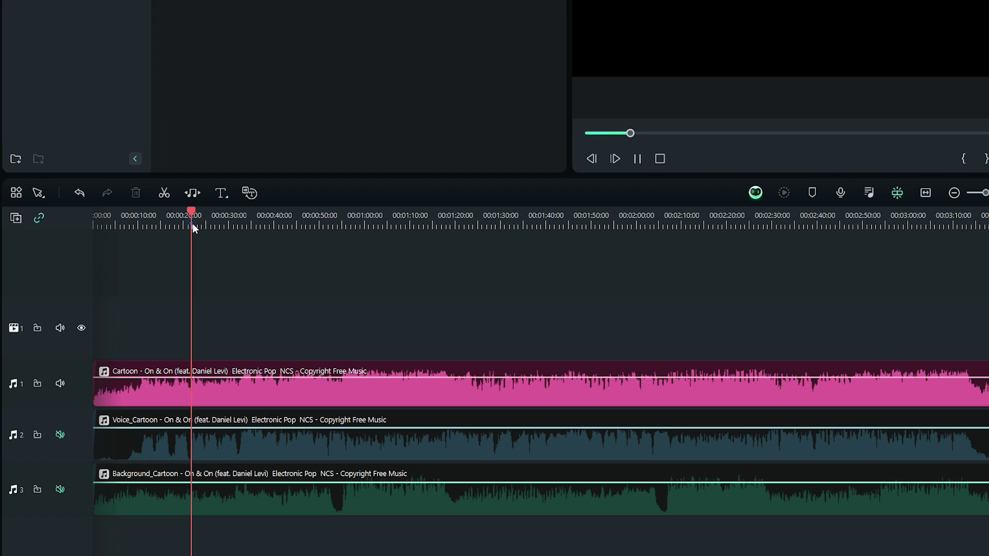
pyautogui.click(637, 159)
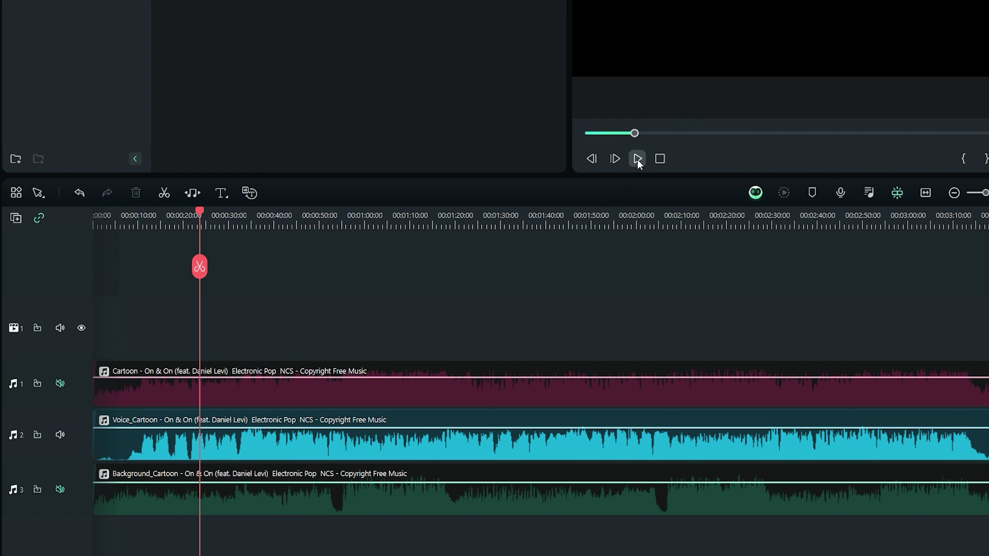
pyautogui.click(637, 159)
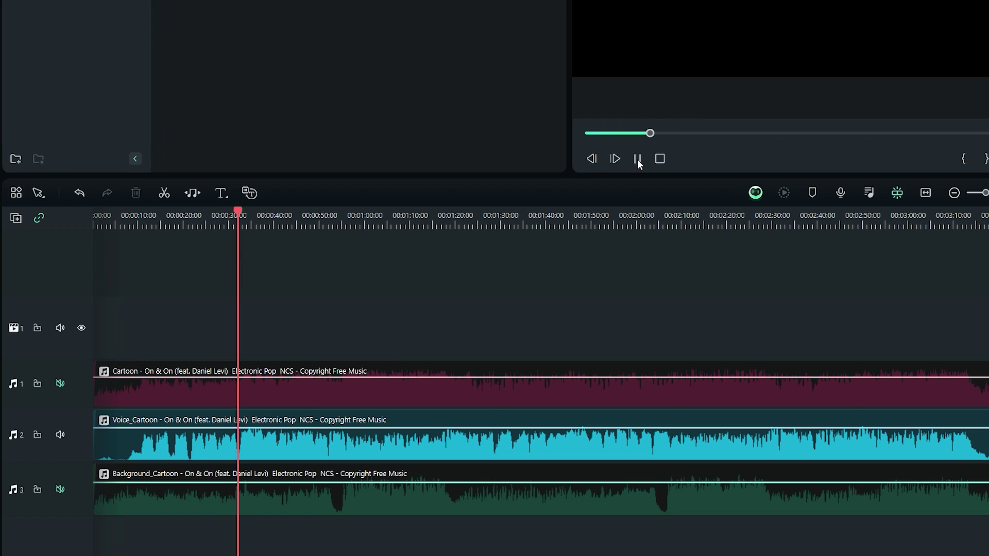
pyautogui.click(638, 159)
# Mute the voice track and unmute track 3 so only the background music plays
pyautogui.click(60, 434)
pyautogui.click(59, 490)
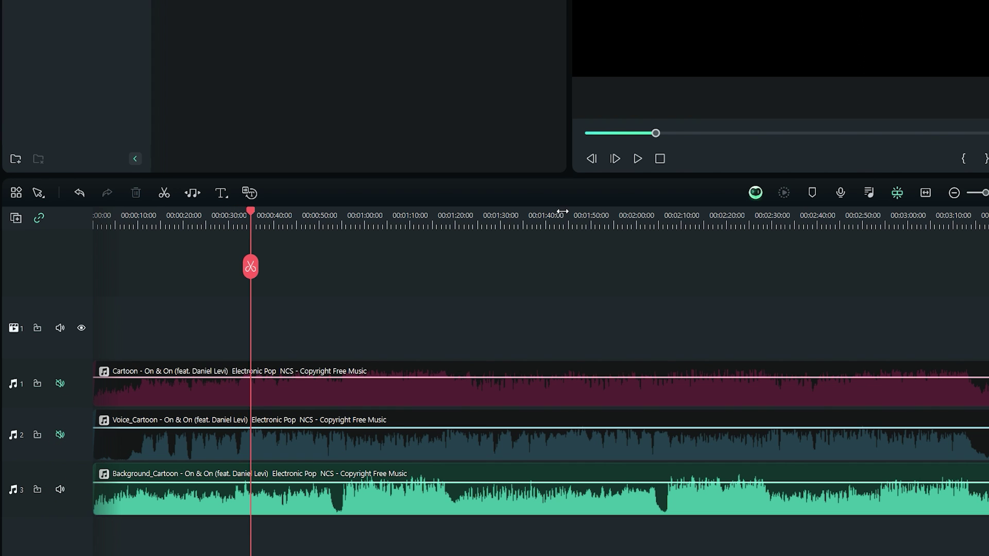
pyautogui.click(638, 160)
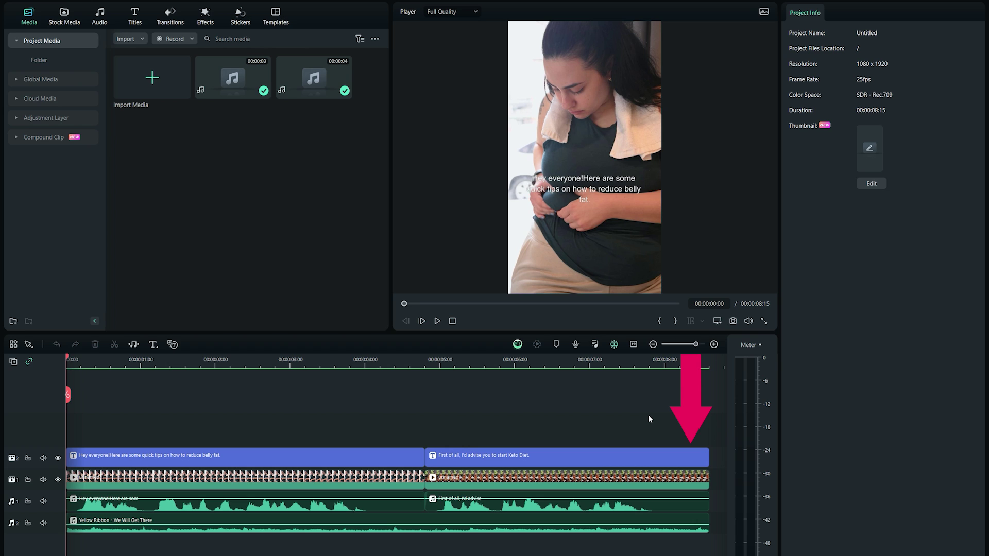
# Play the project, then shift the second voice-over clip to start near 00:00:05:05
pyautogui.press('space')
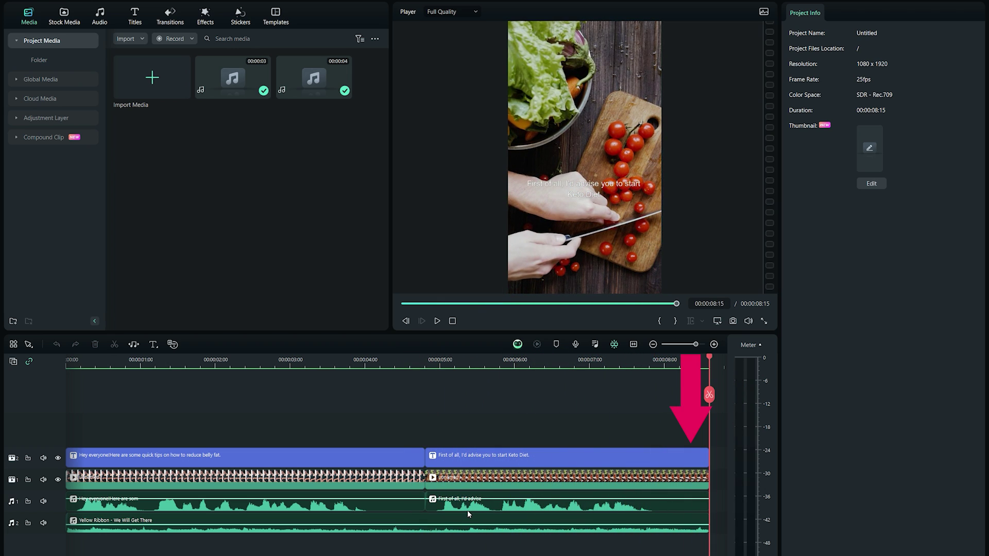
pyautogui.moveTo(469, 513); pyautogui.dragTo(489, 509)
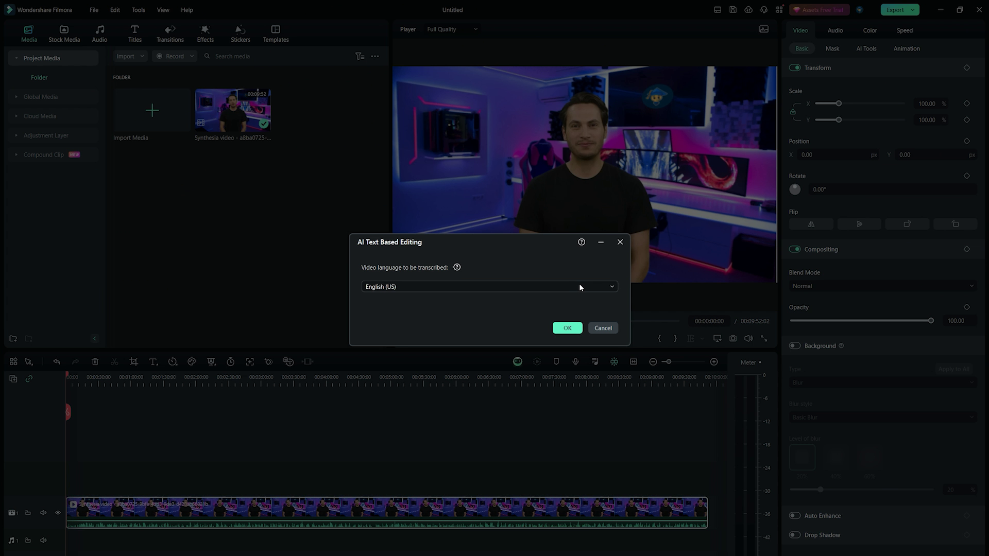
# Transcribe the clip's speech in English (US) with AI Text Based Editing
pyautogui.click(580, 285)
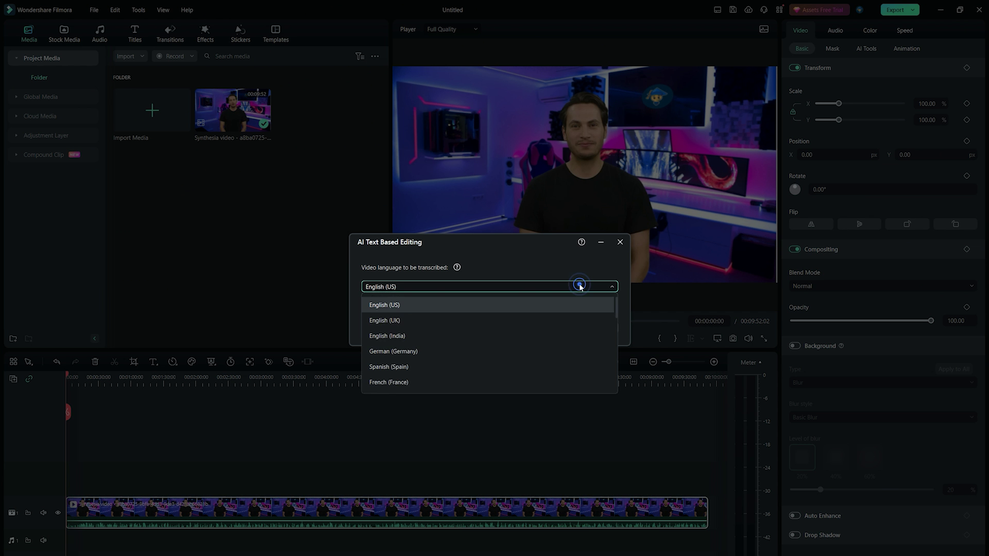
pyautogui.click(615, 277)
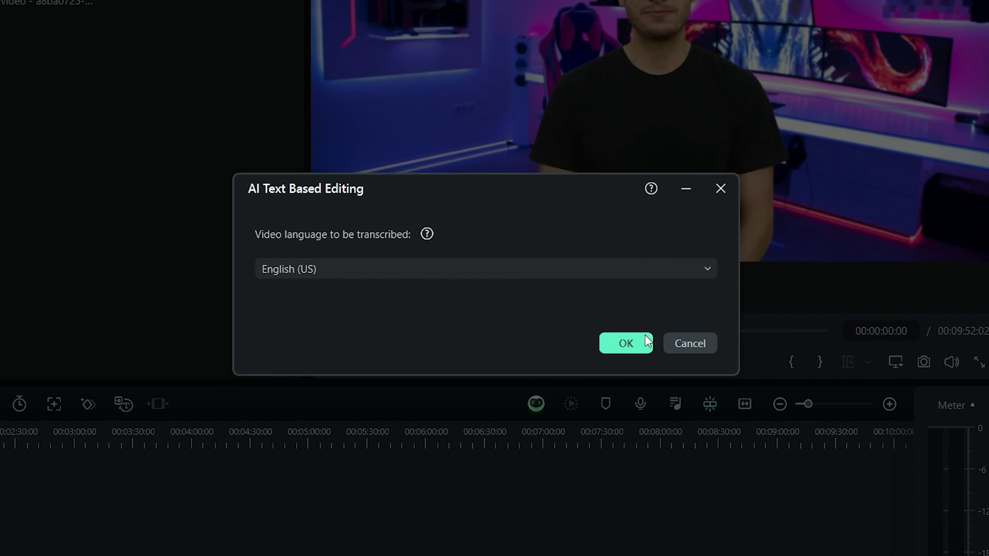
pyautogui.click(643, 346)
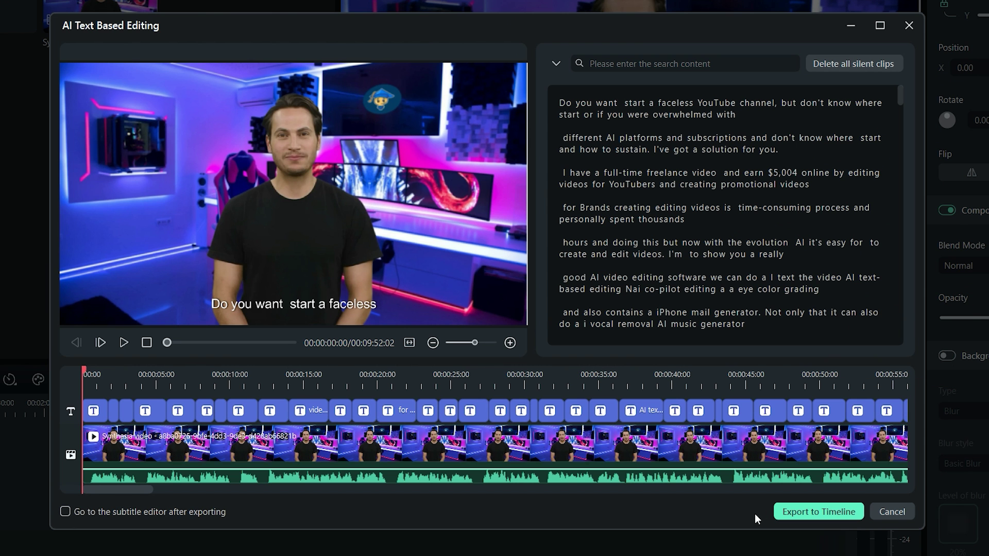
# Delete the full-time freelance paragraph and the 'Brands creating' paragraph from the transcript
pyautogui.moveTo(809, 184); pyautogui.dragTo(564, 174)
pyautogui.press('Delete')
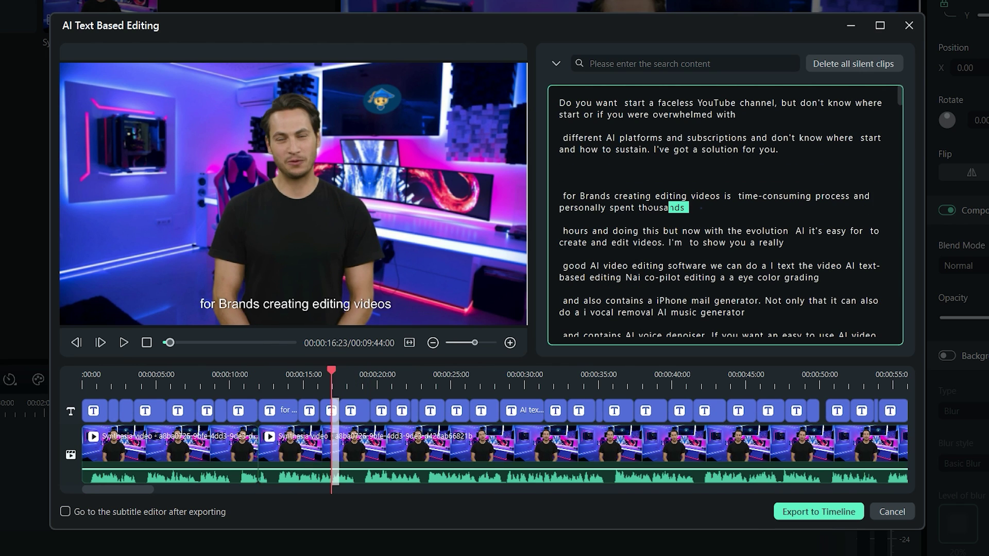
pyautogui.moveTo(684, 206); pyautogui.dragTo(548, 198)
pyautogui.press('Delete')
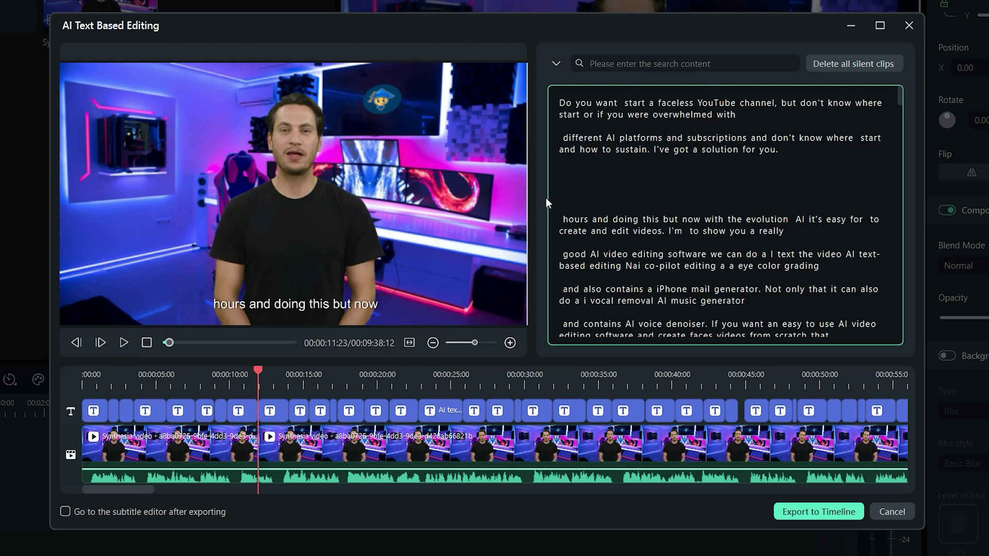
# Remove all silent gaps and export the edited video with subtitles to the timeline
pyautogui.click(853, 63)
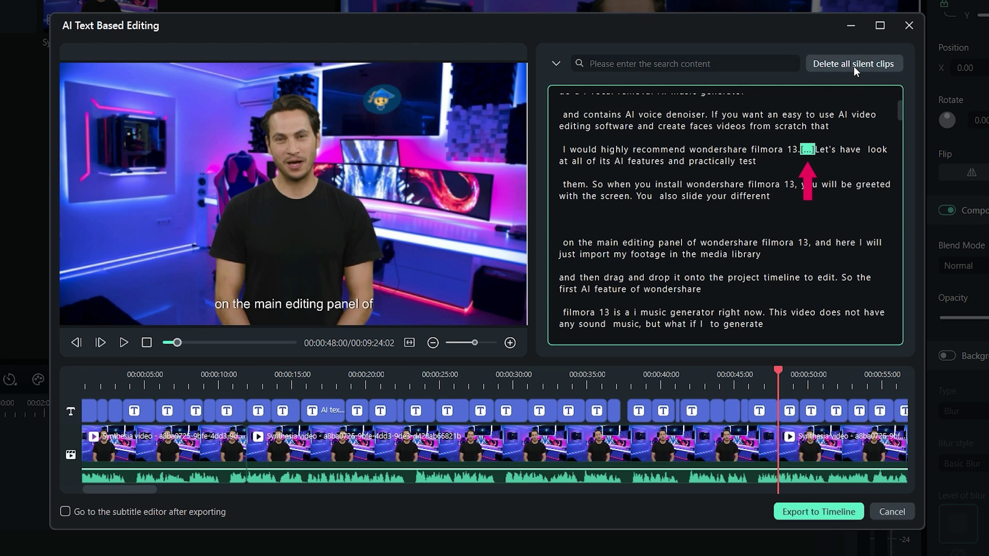
pyautogui.click(854, 66)
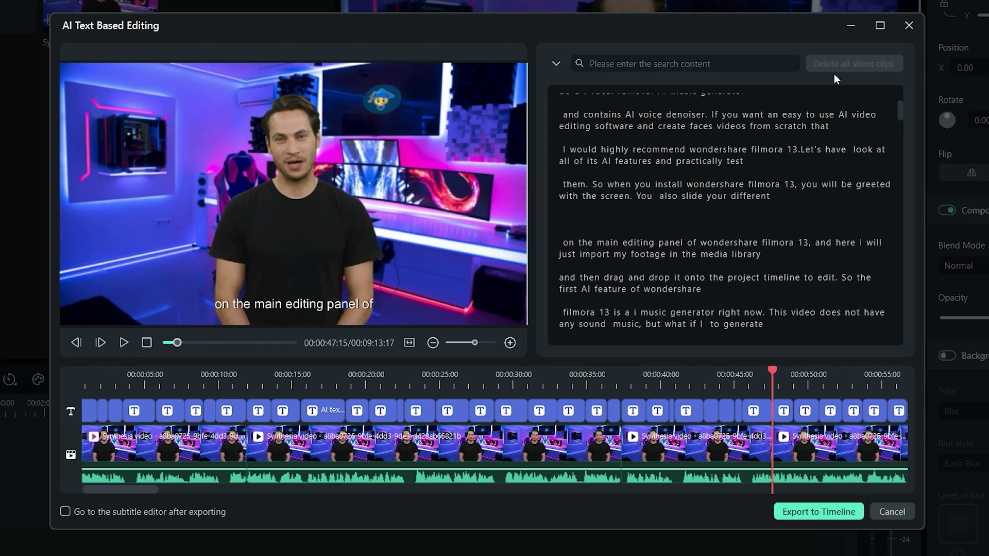
pyautogui.click(816, 512)
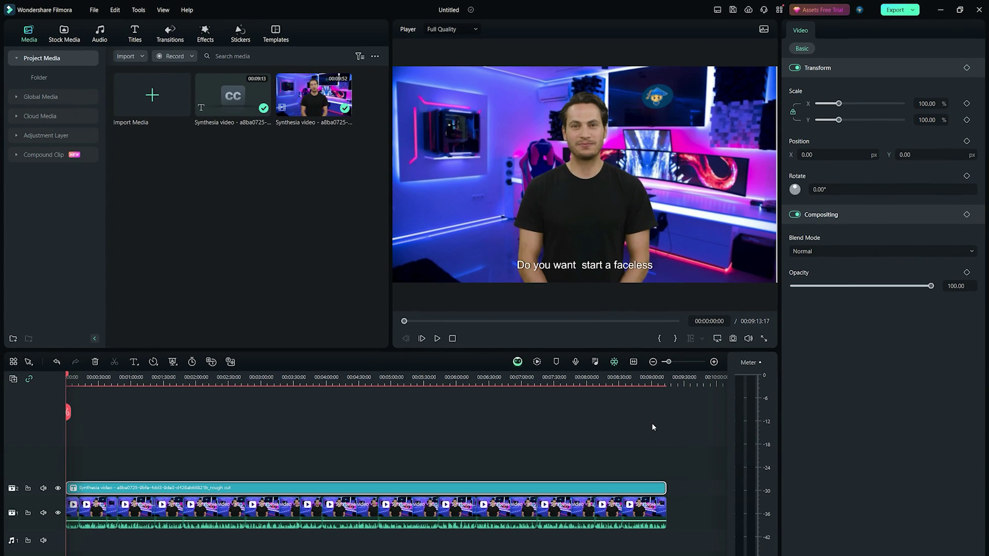
# Move the last main-track clip later, deselect clips, and open the Export window
pyautogui.click(644, 510)
pyautogui.moveTo(646, 510); pyautogui.dragTo(684, 507)
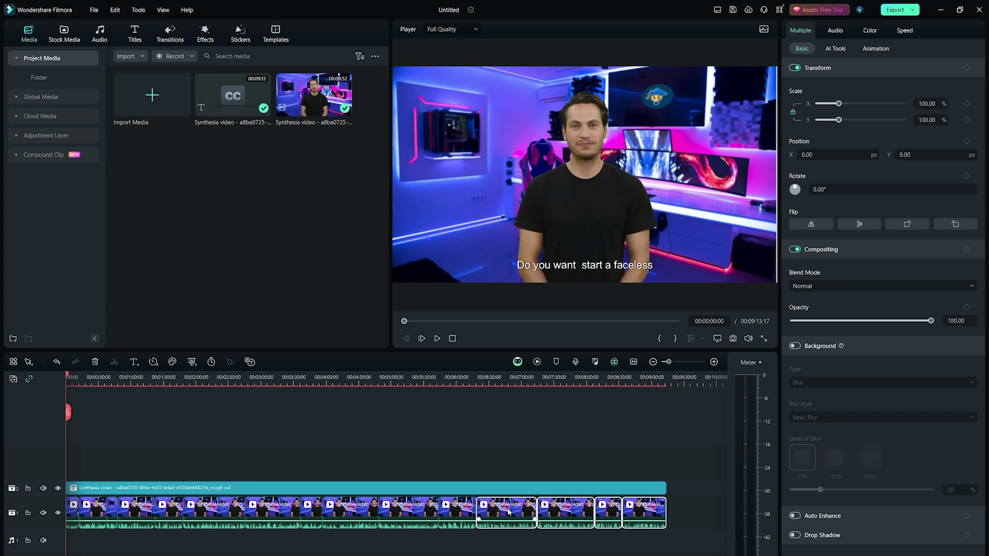
pyautogui.click(554, 444)
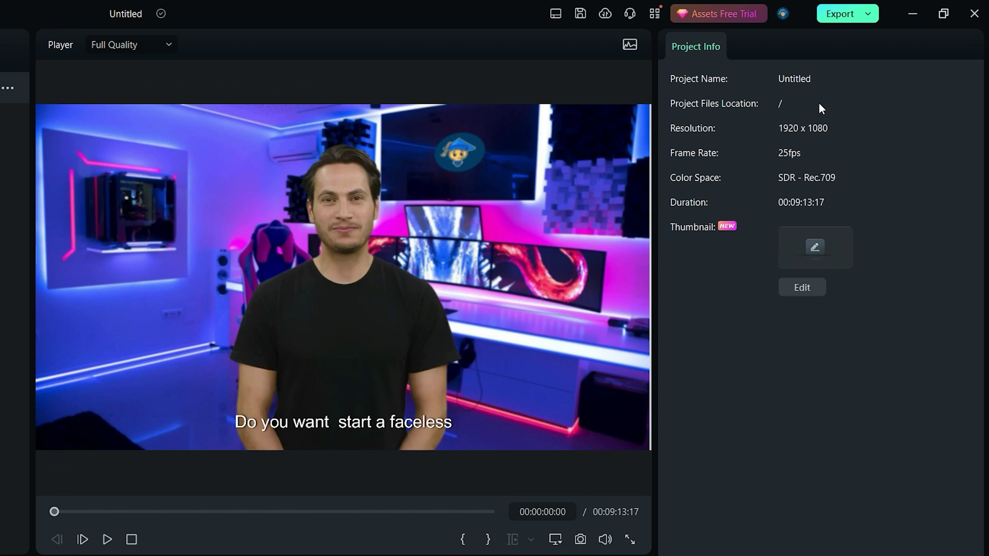
pyautogui.click(853, 19)
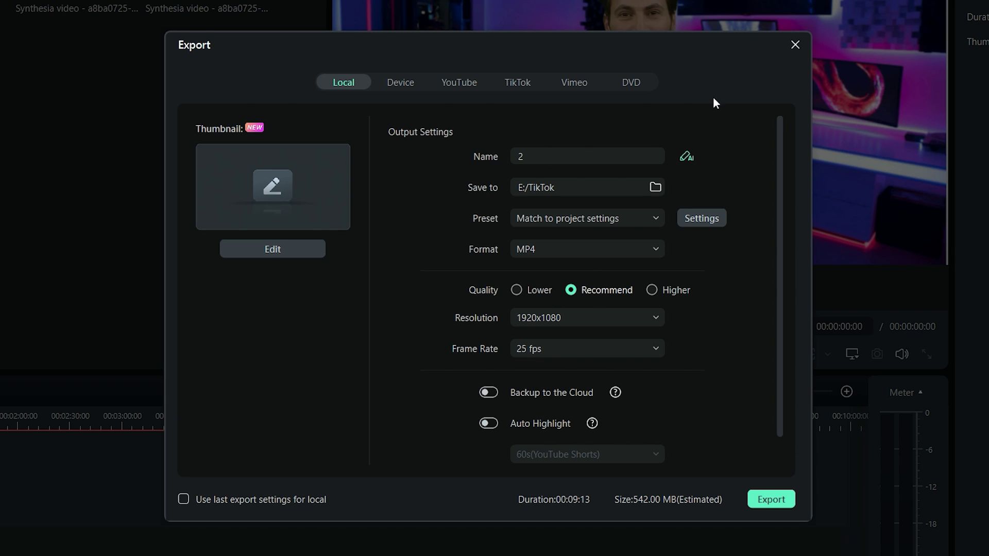
# Choose a later video frame for the export thumbnail and open it in the thumbnail editor
pyautogui.click(295, 252)
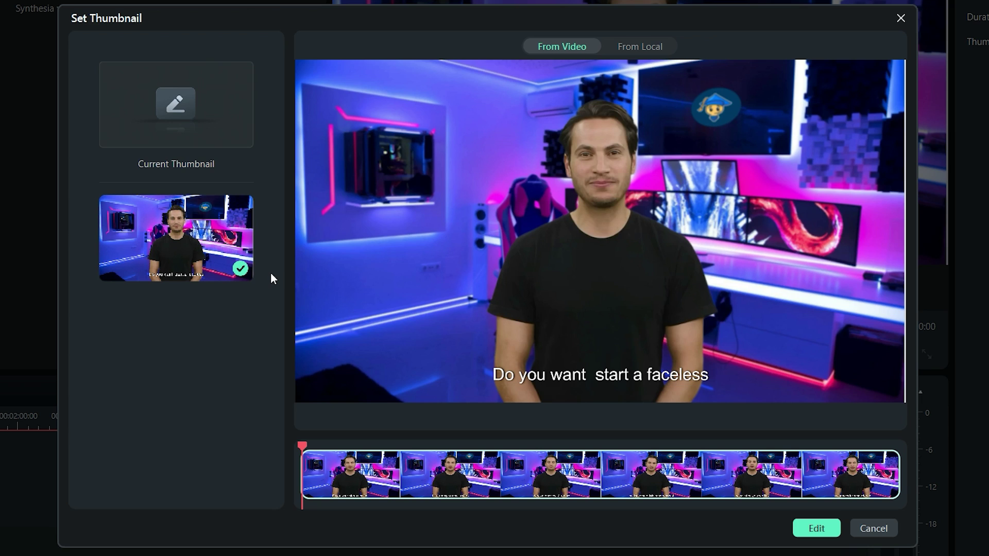
pyautogui.moveTo(303, 446); pyautogui.dragTo(643, 461)
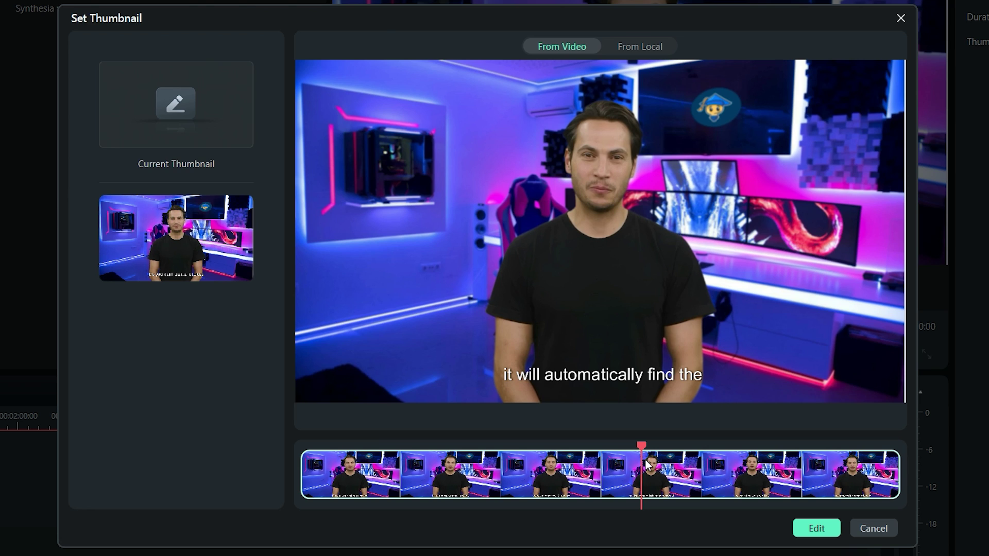
pyautogui.click(801, 533)
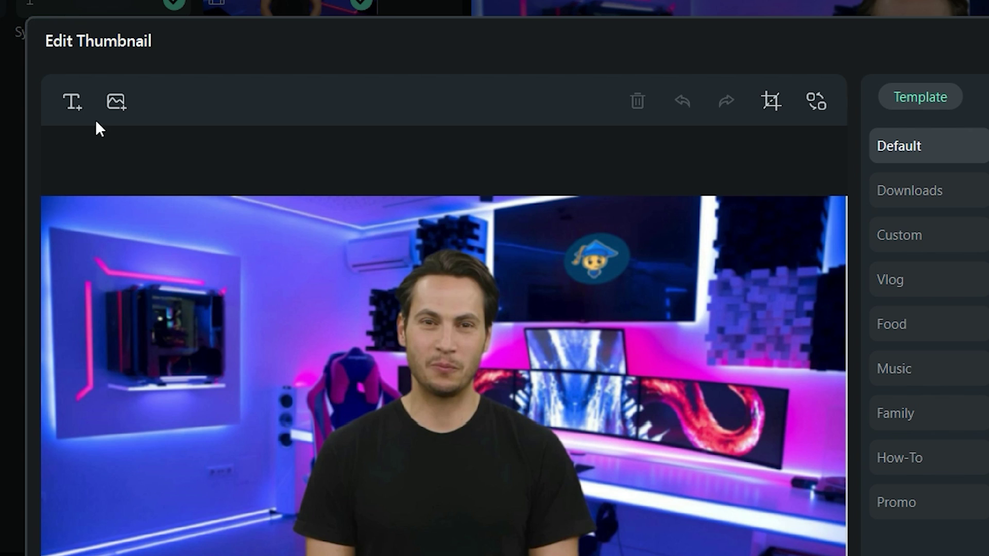
# Add a NEW VIDEO title and apply the How-To 'How To Tutorial 01' template
pyautogui.click(74, 100)
pyautogui.write('NEW VIDEO')
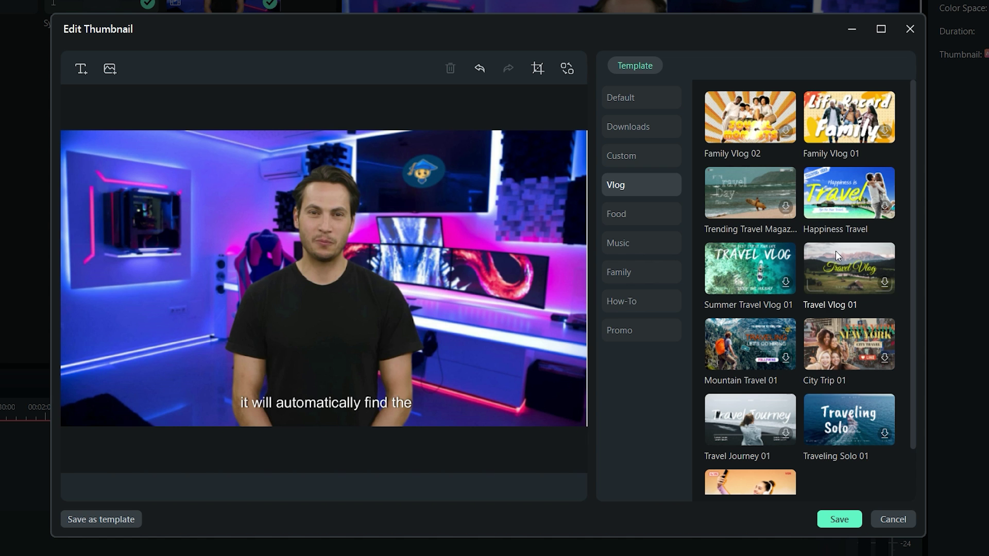
pyautogui.scroll(-2, 824, 335)
pyautogui.scroll(2, 797, 367)
pyautogui.click(667, 216)
pyautogui.click(673, 301)
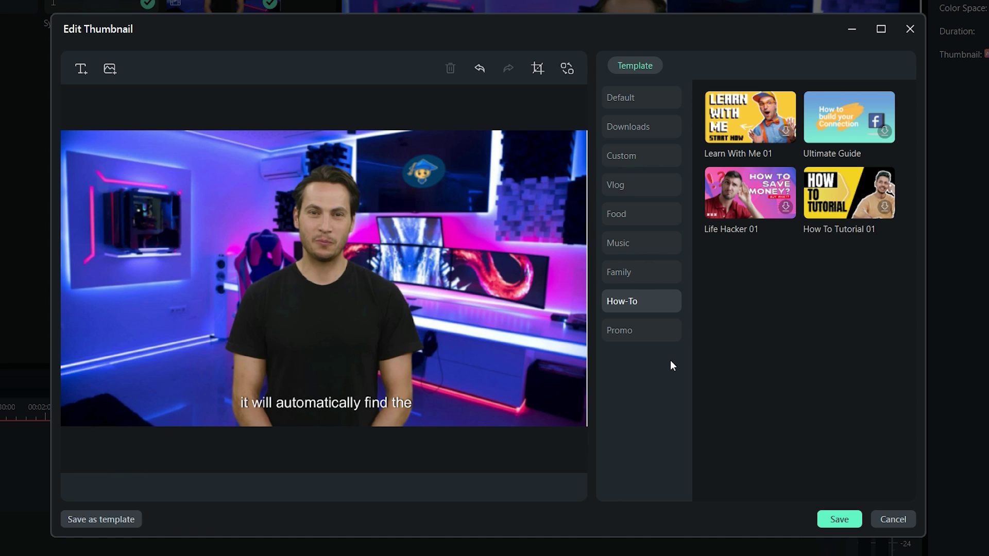
pyautogui.click(848, 191)
# Replace the TUTORIAL title wording with VIDEOS
pyautogui.click(505, 326)
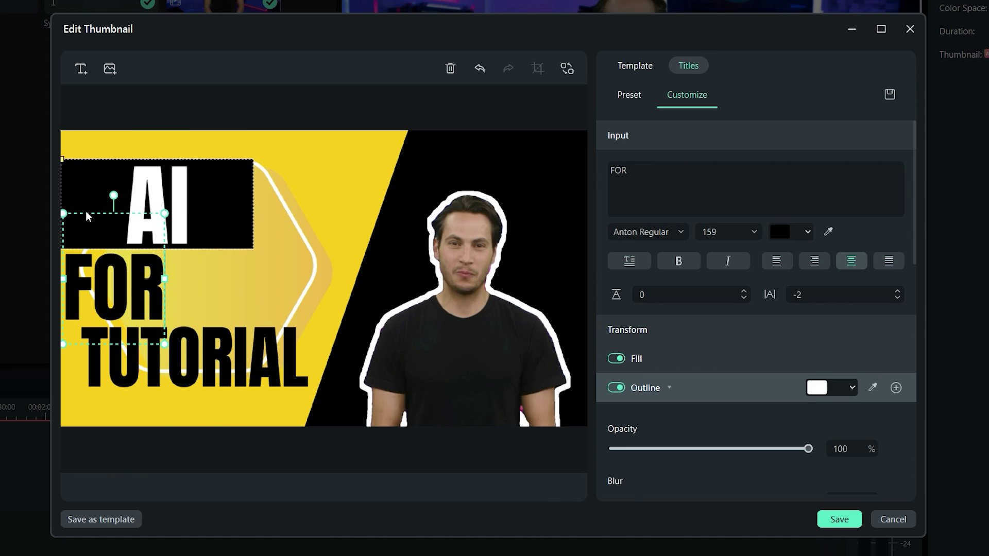
pyautogui.click(672, 171)
pyautogui.hotkey('ctrl', 'a')
pyautogui.write('VIDEOS')
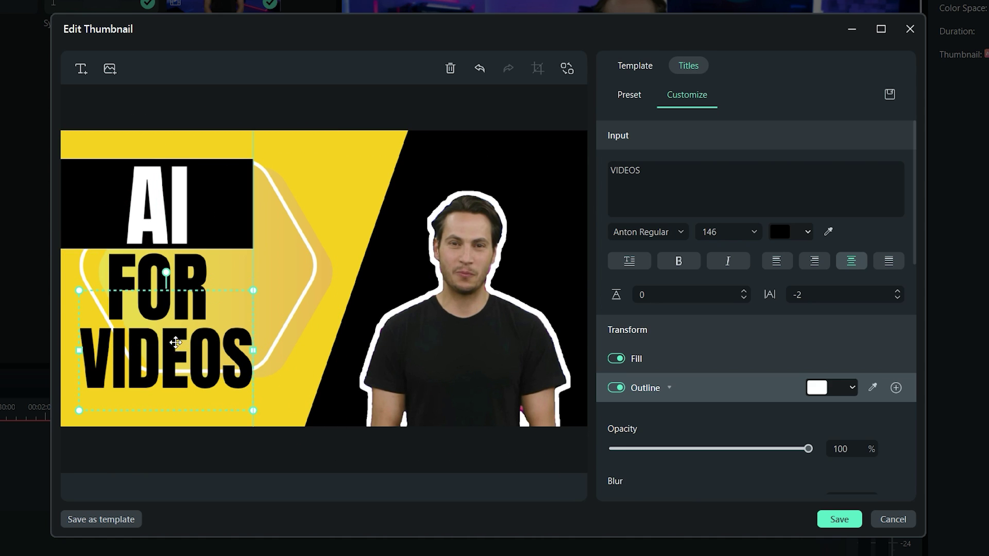
# Give the presenter image an orange outline of size 3.00 and save the thumbnail
pyautogui.click(612, 281)
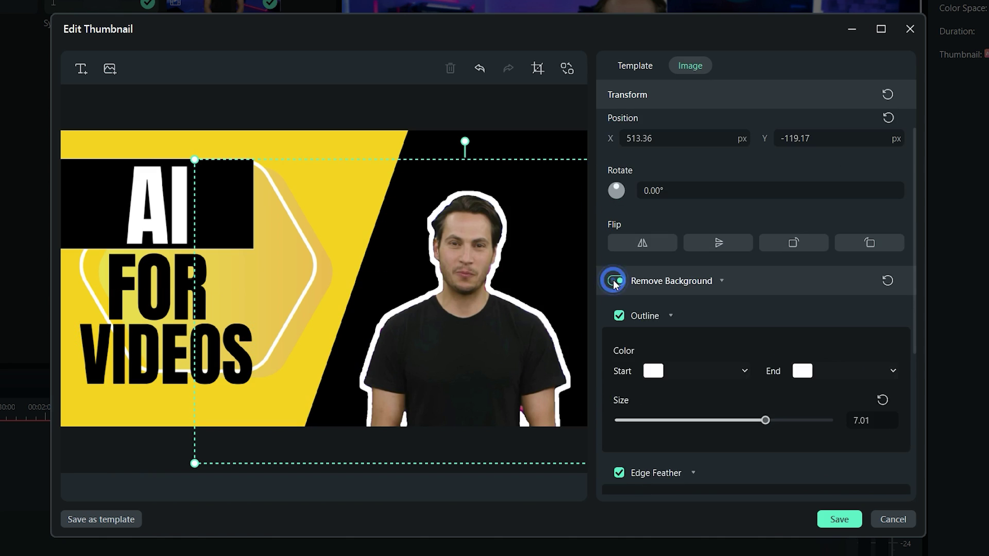
pyautogui.scroll(-2, 721, 309)
pyautogui.click(653, 243)
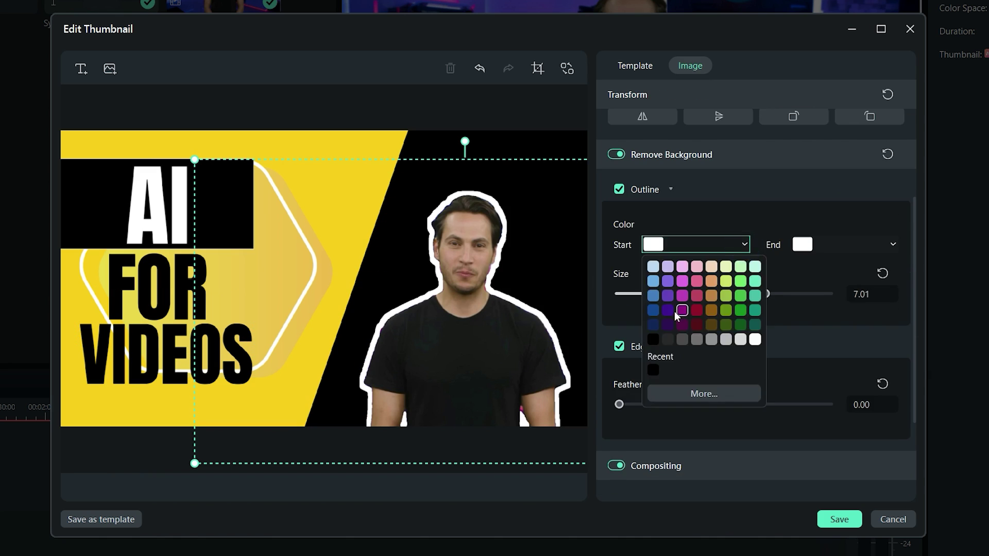
pyautogui.click(746, 242)
pyautogui.moveTo(765, 337); pyautogui.dragTo(682, 338)
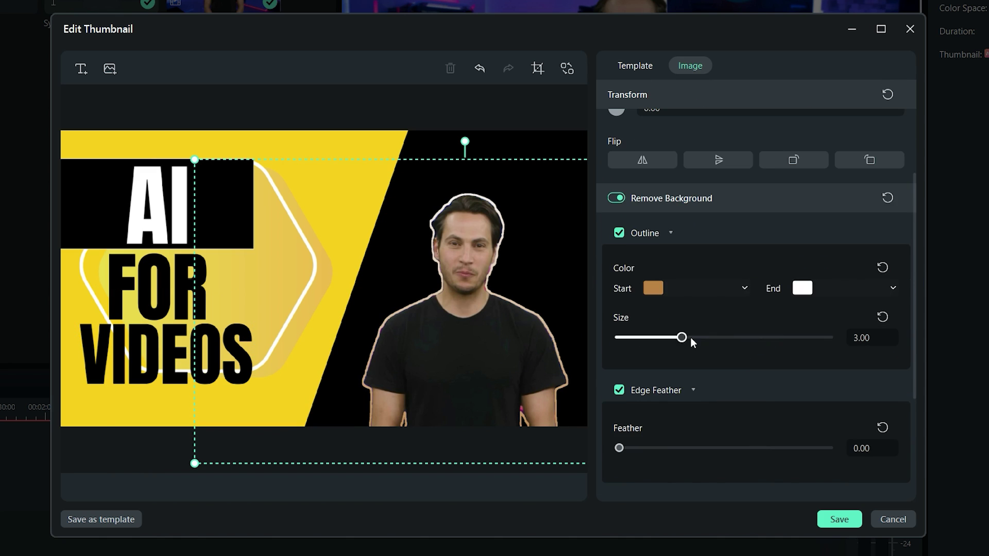
pyautogui.scroll(-3, 746, 360)
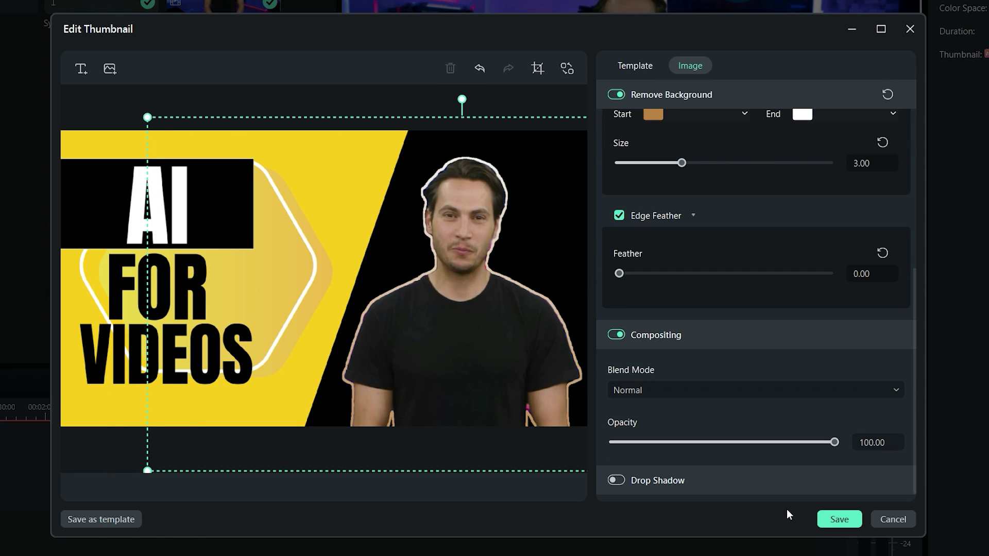
pyautogui.click(831, 525)
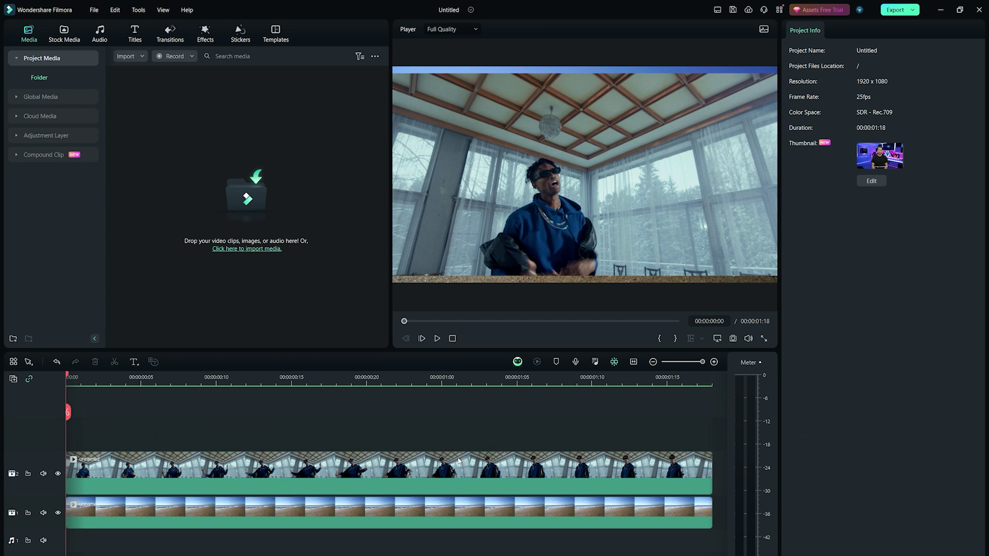
# Enable Smart Cutout on the upper dancing-man clip and open its workspace
pyautogui.click(604, 359)
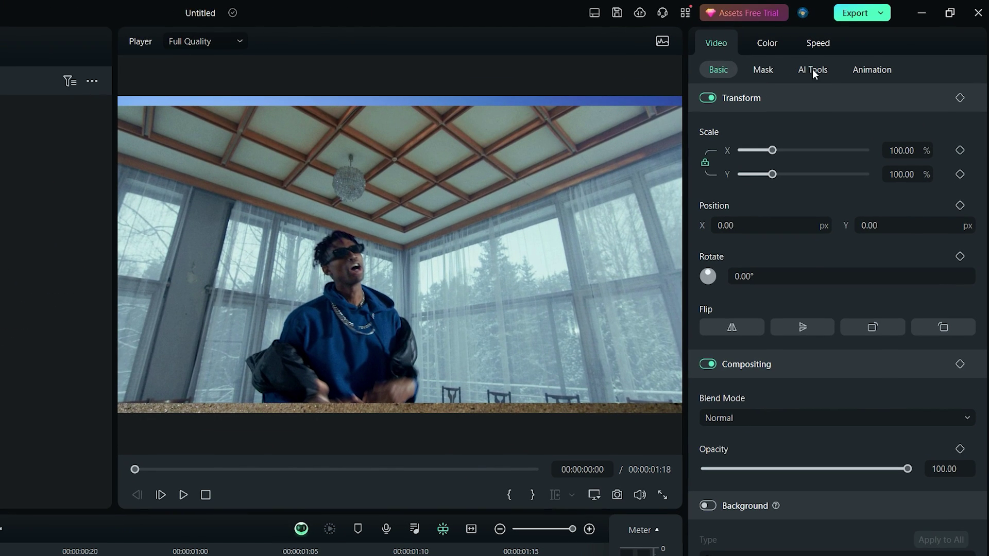
pyautogui.click(813, 70)
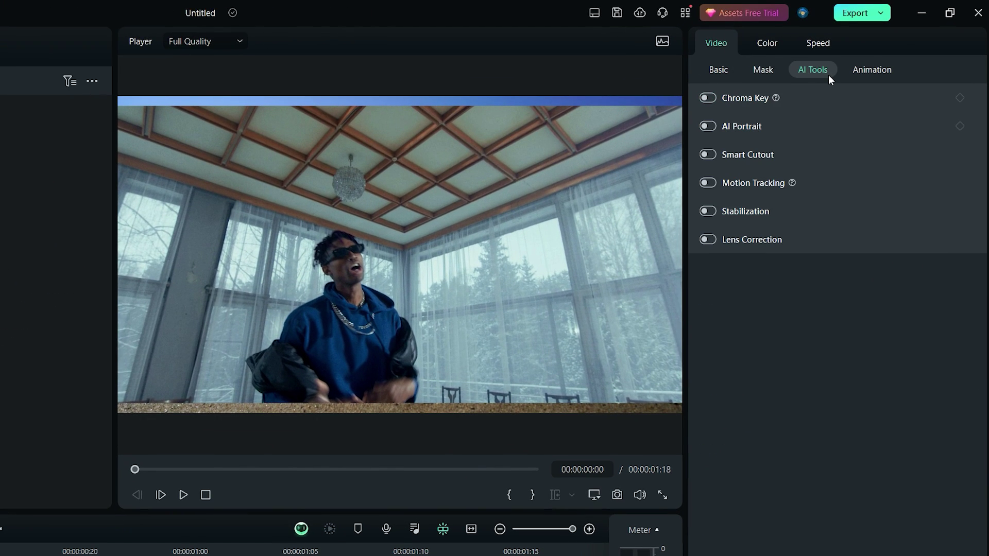
pyautogui.click(710, 154)
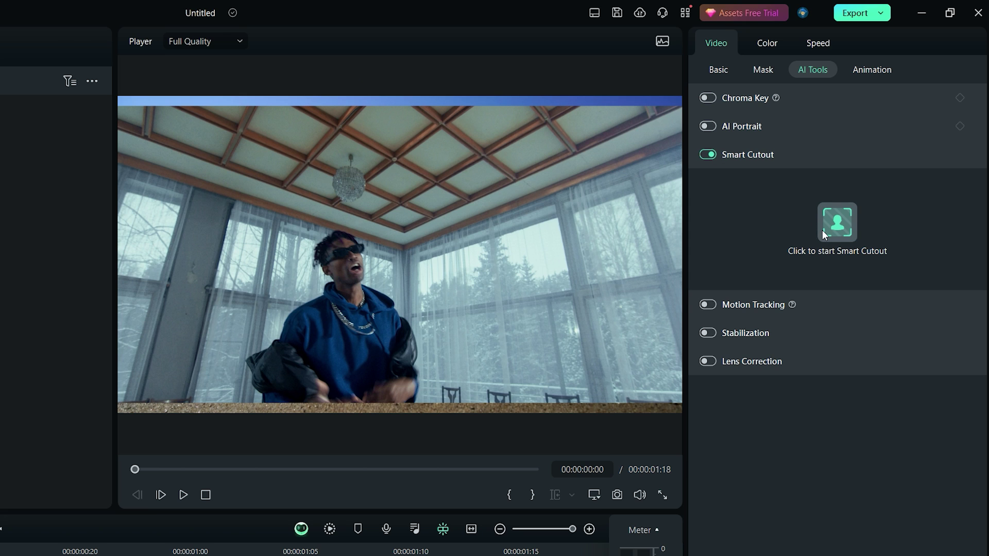
pyautogui.click(836, 222)
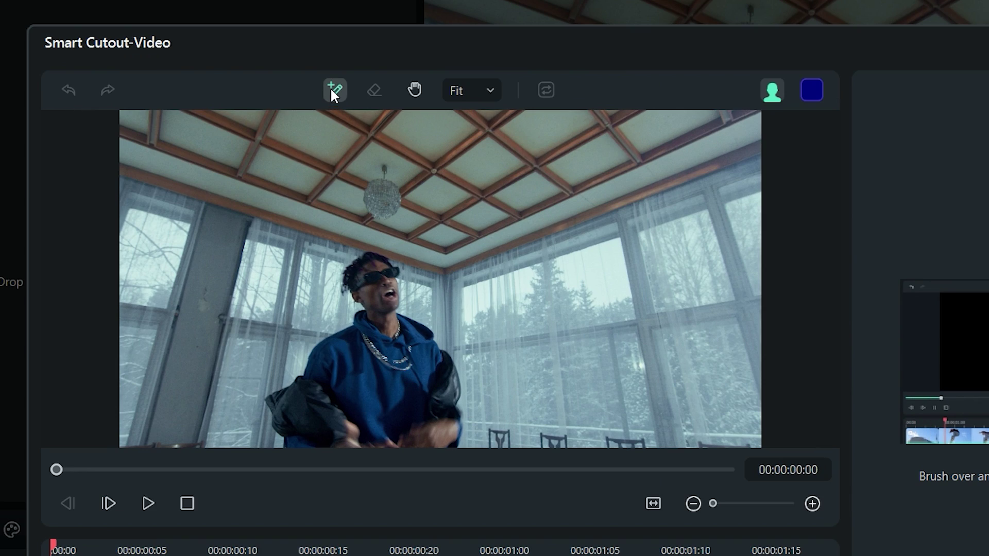
# Paint the keep area over the man's face, torso and hands
pyautogui.click(287, 69)
pyautogui.moveTo(367, 261)
pyautogui.mouseDown()
pyautogui.moveTo(385, 326)
pyautogui.moveTo(371, 434)
pyautogui.mouseUp()
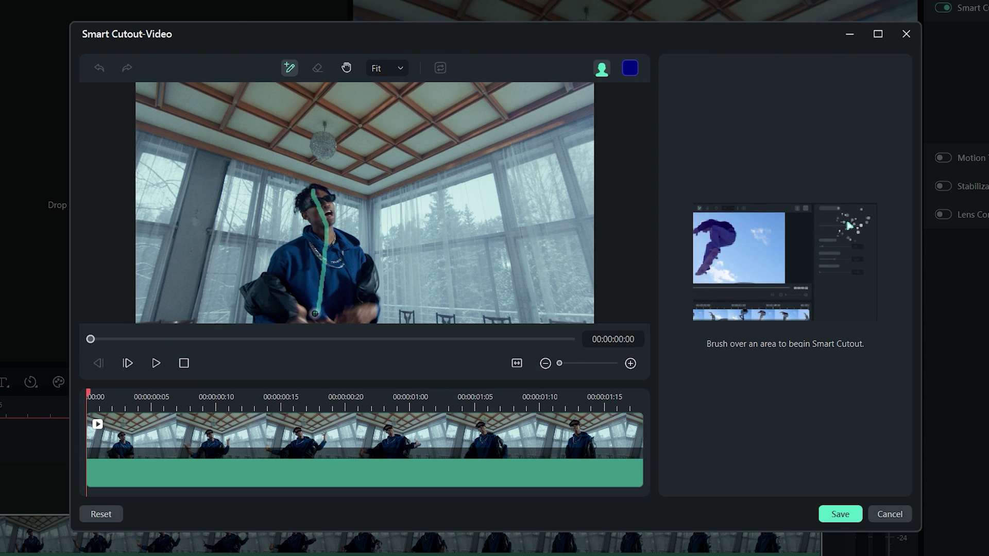
pyautogui.moveTo(315, 314)
pyautogui.mouseDown()
pyautogui.moveTo(277, 304)
pyautogui.moveTo(346, 287)
pyautogui.moveTo(365, 299)
pyautogui.moveTo(338, 329)
pyautogui.mouseUp()
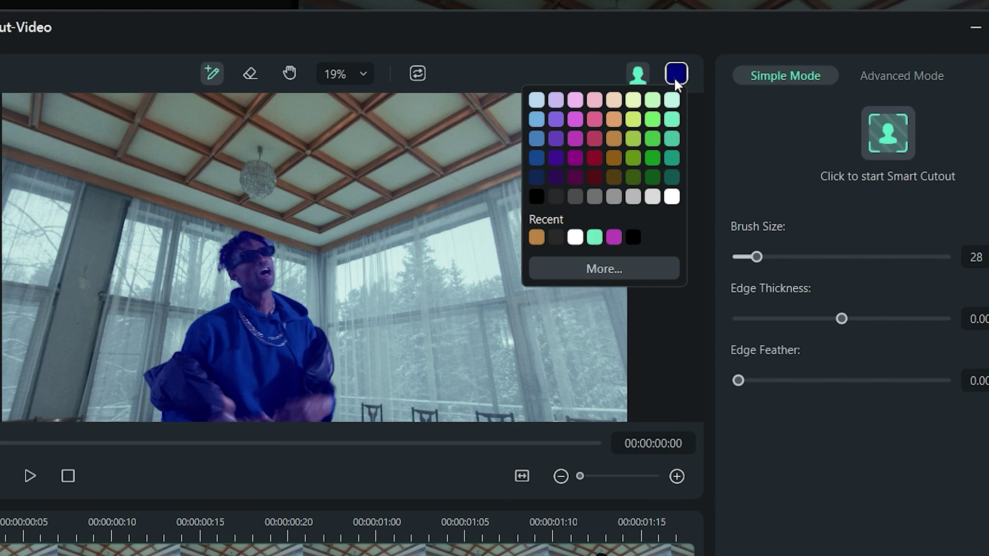
# With pink overlay, erase mask spill along the hair edge and set Edge Feather to 5.51
pyautogui.click(595, 119)
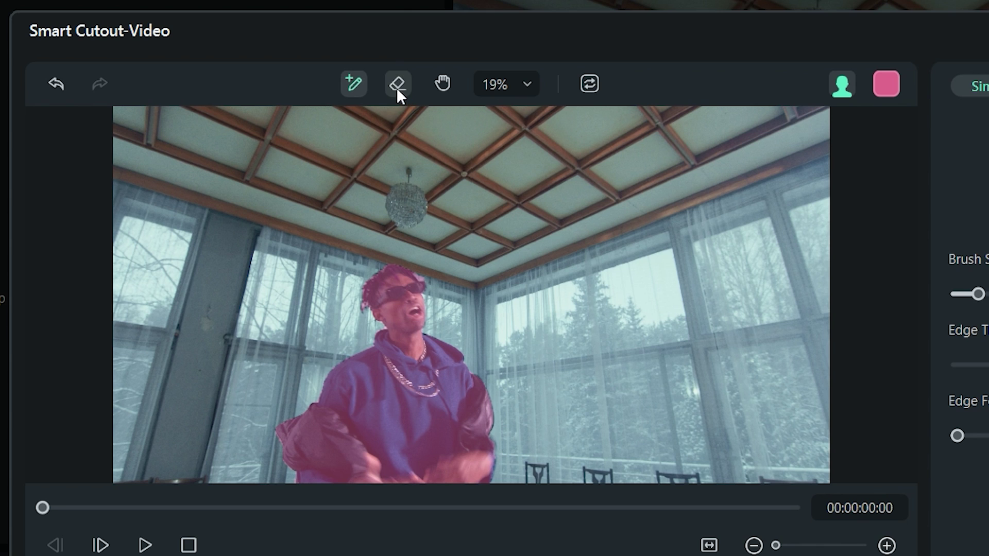
pyautogui.click(396, 85)
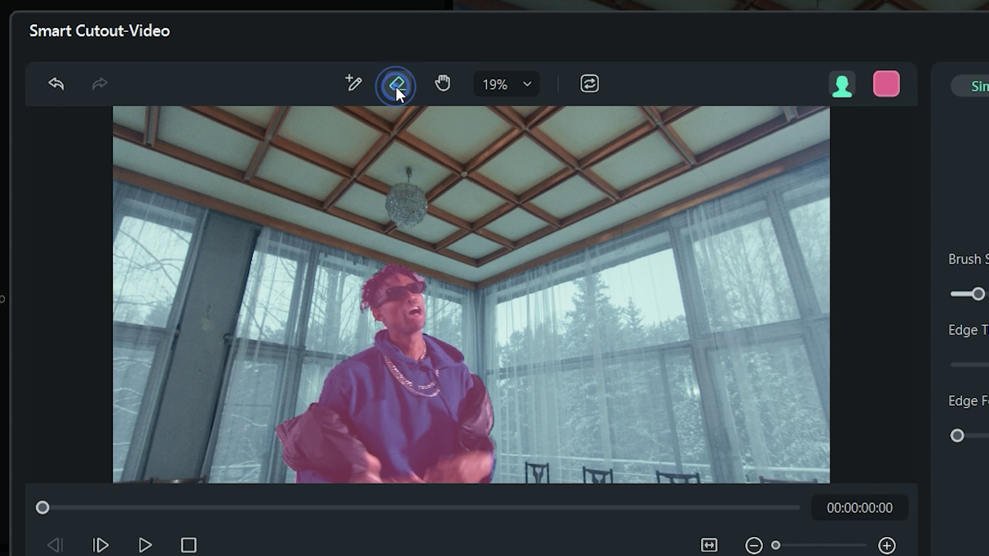
pyautogui.scroll(3, 405, 283)
pyautogui.scroll(5, 405, 283)
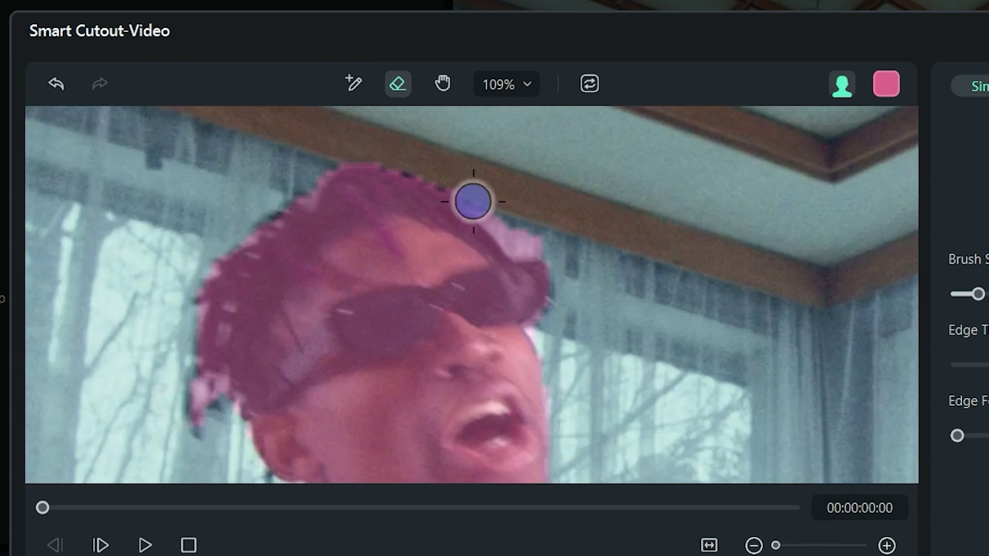
pyautogui.moveTo(516, 210)
pyautogui.mouseDown()
pyautogui.moveTo(510, 221)
pyautogui.moveTo(521, 236)
pyautogui.moveTo(542, 236)
pyautogui.mouseUp()
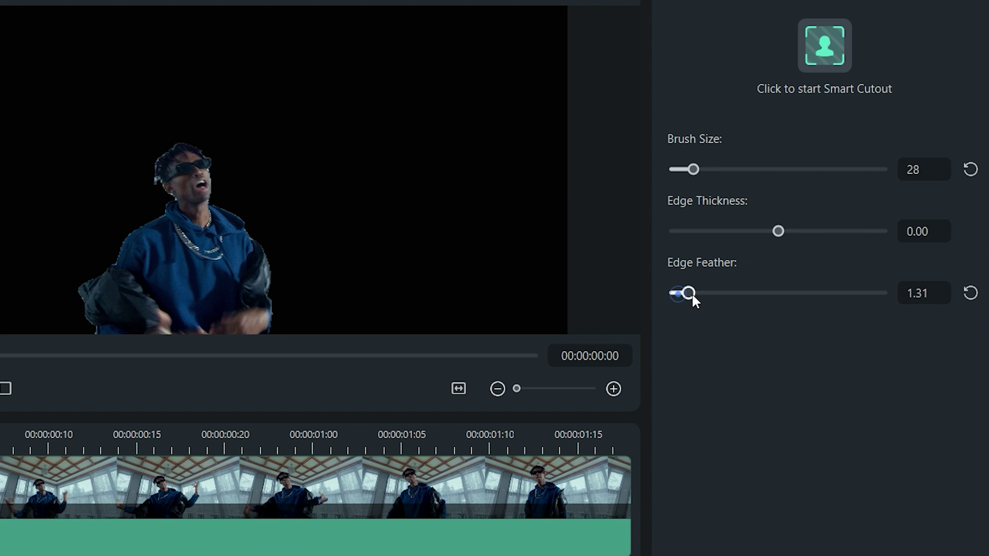
pyautogui.moveTo(691, 292); pyautogui.dragTo(748, 295)
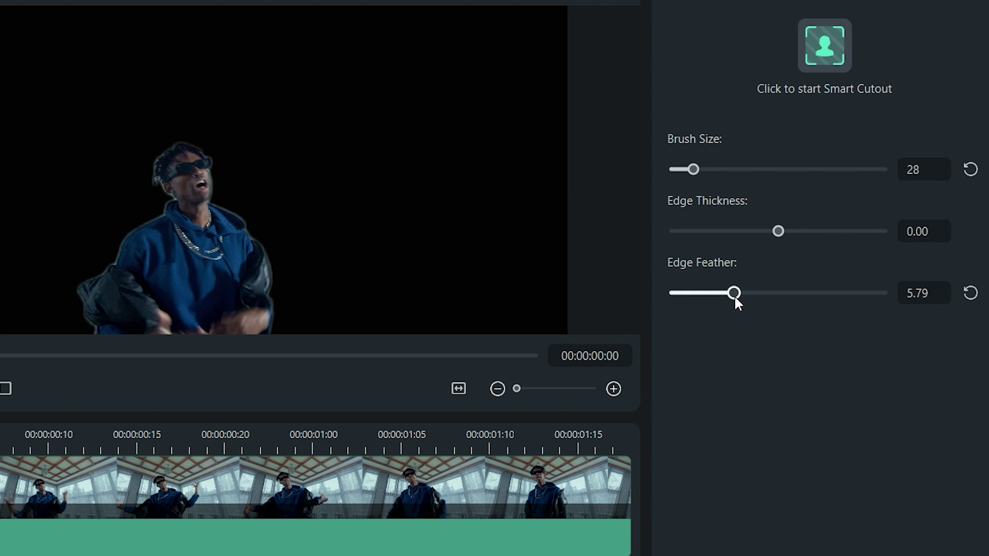
pyautogui.moveTo(675, 293); pyautogui.dragTo(730, 293)
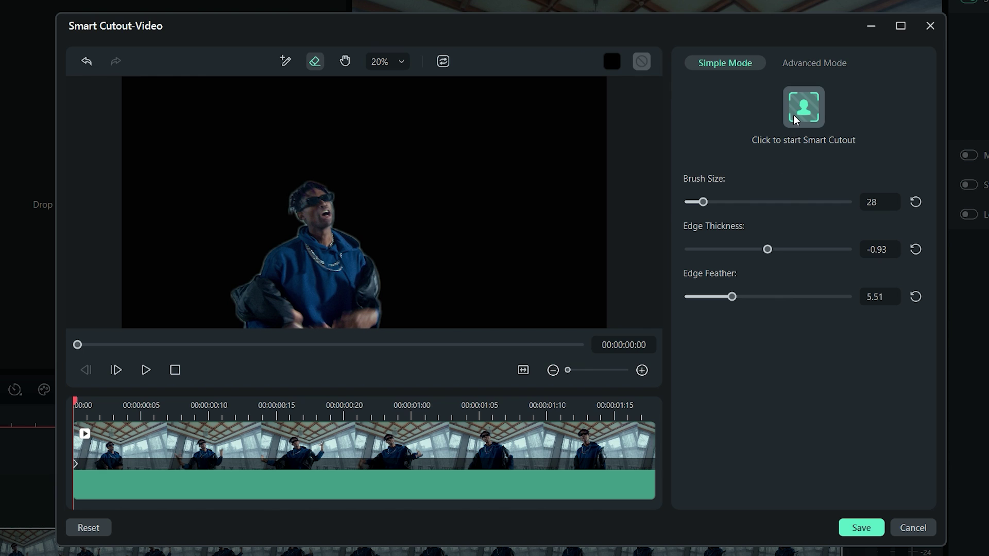
# Track the man's Smart Cutout through the clip and check the result around 0:11
pyautogui.click(793, 115)
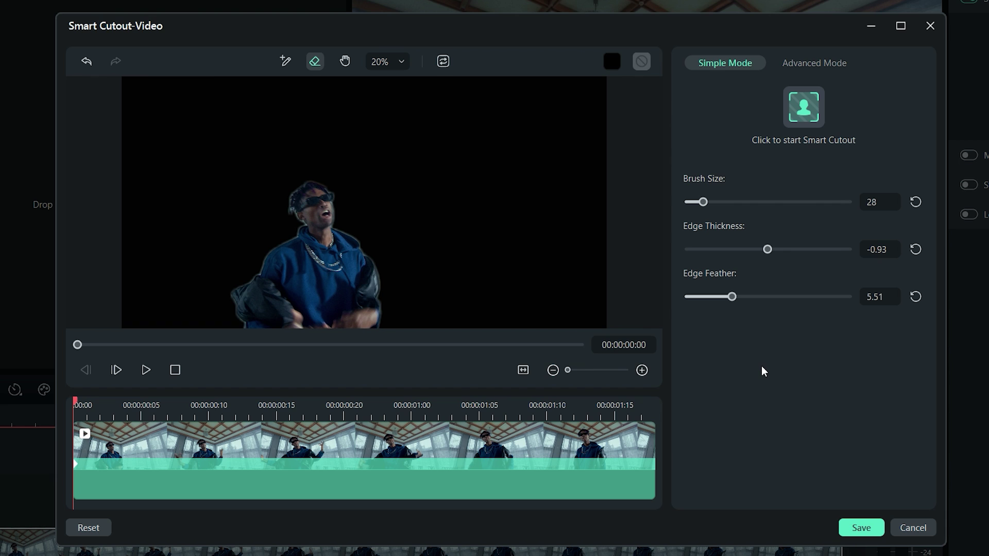
pyautogui.moveTo(82, 405); pyautogui.dragTo(221, 407)
pyautogui.scroll(2, 428, 185)
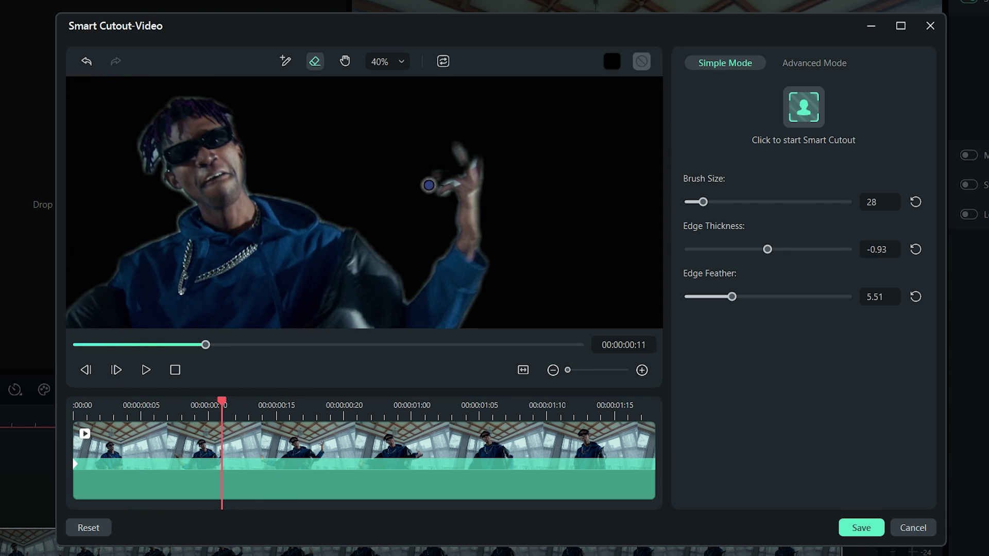
# Touch up the cutout in add mode, re-track the whole clip, save, and preview the result
pyautogui.click(285, 61)
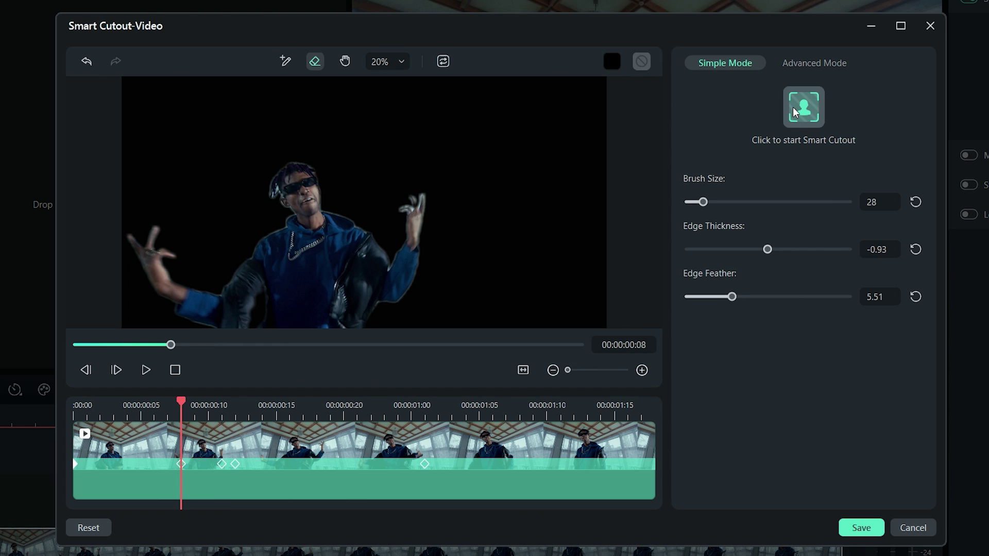
pyautogui.click(792, 107)
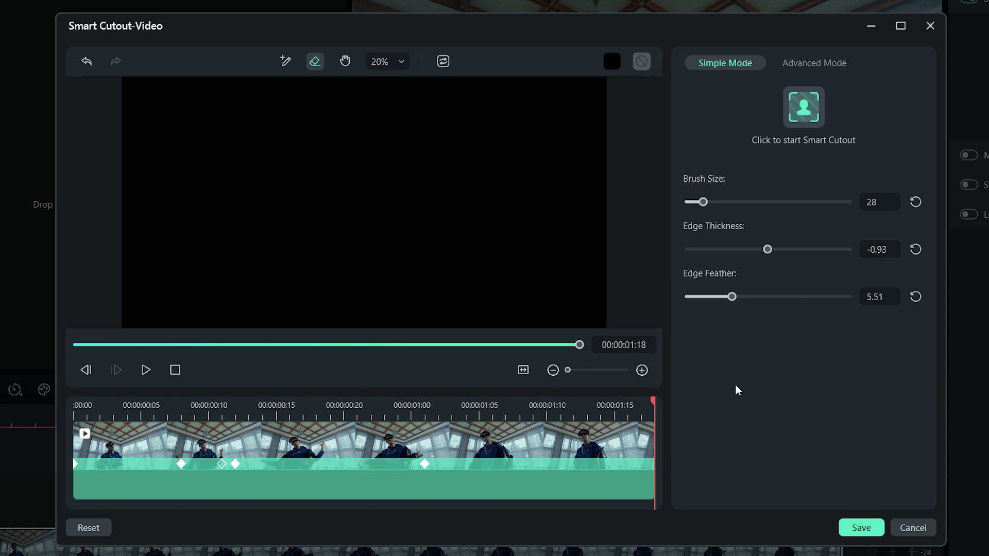
pyautogui.click(861, 527)
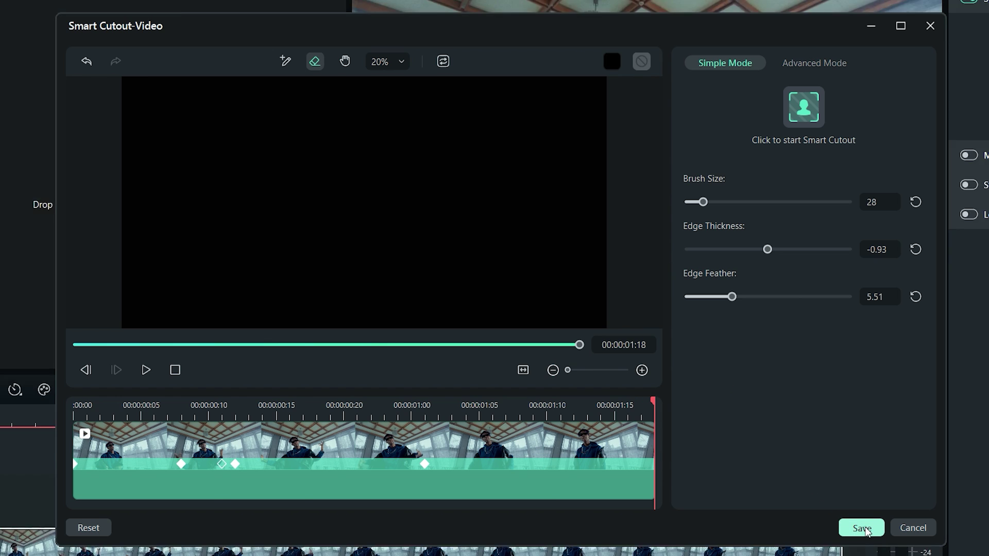
pyautogui.moveTo(607, 414); pyautogui.dragTo(651, 413)
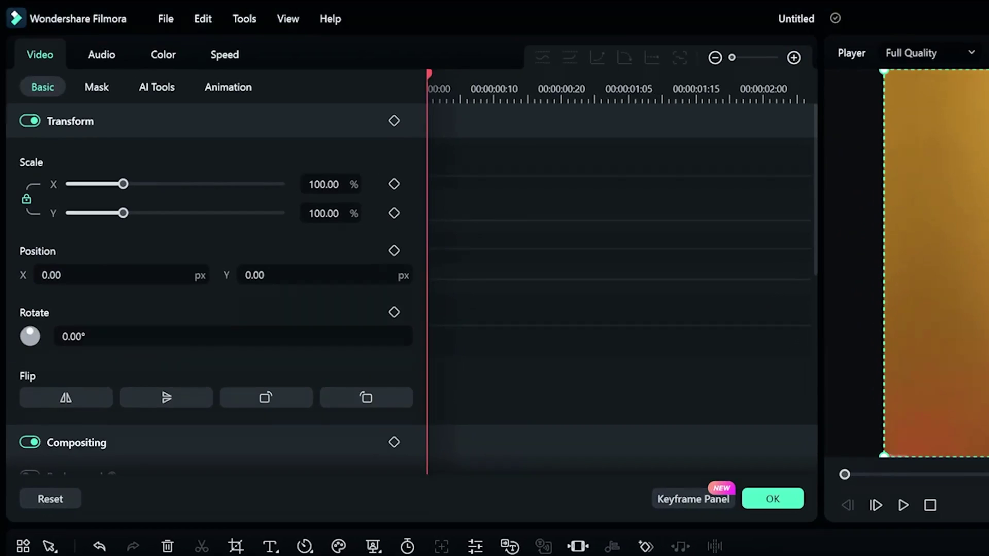
# Add an AI Mask set to Select Subject, and make the logo's Position keyframe Ease out
pyautogui.click(96, 87)
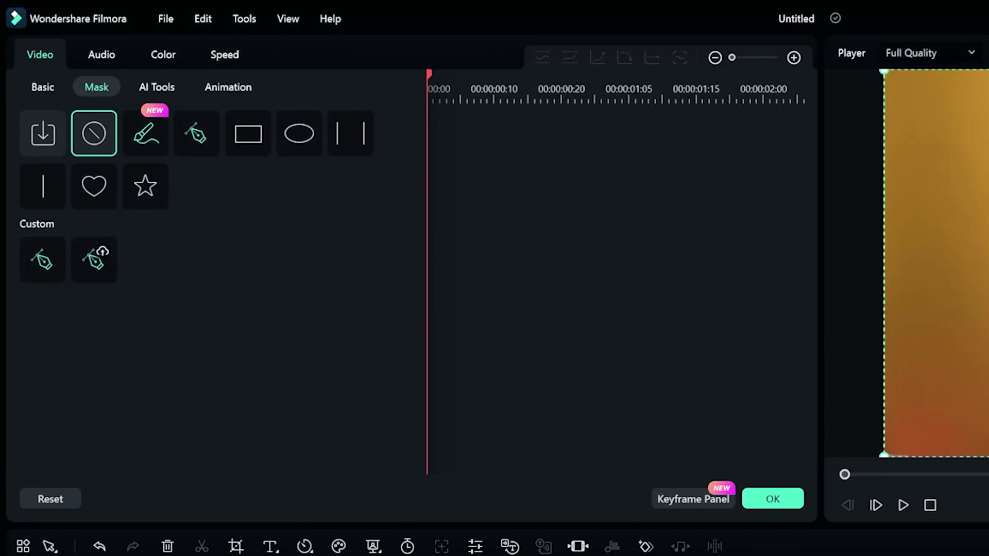
pyautogui.click(145, 135)
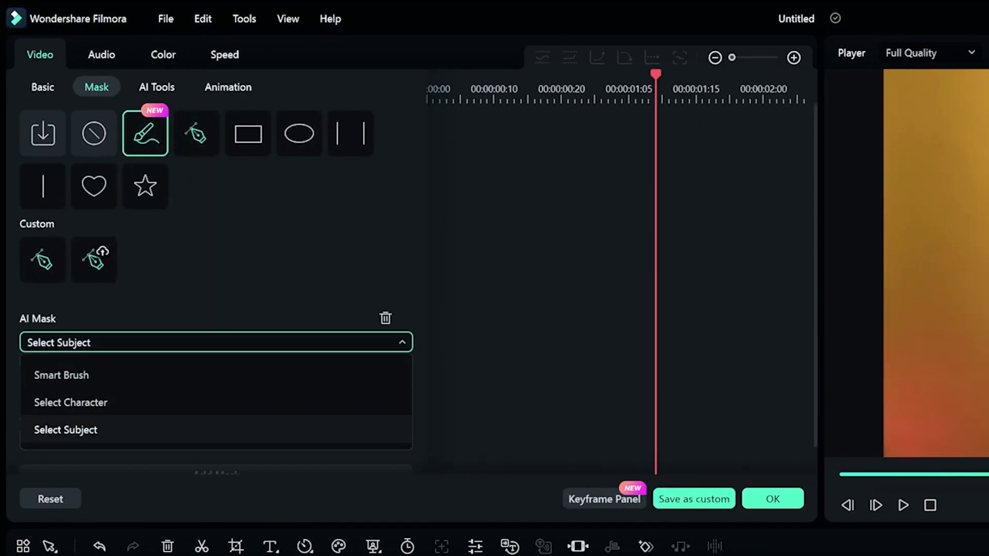
pyautogui.click(65, 429)
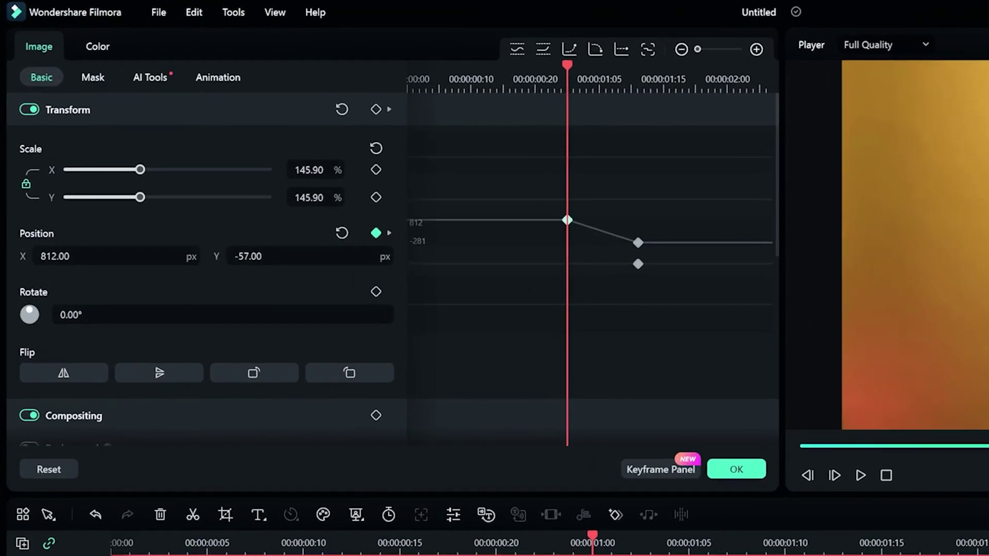
pyautogui.rightClick(568, 221)
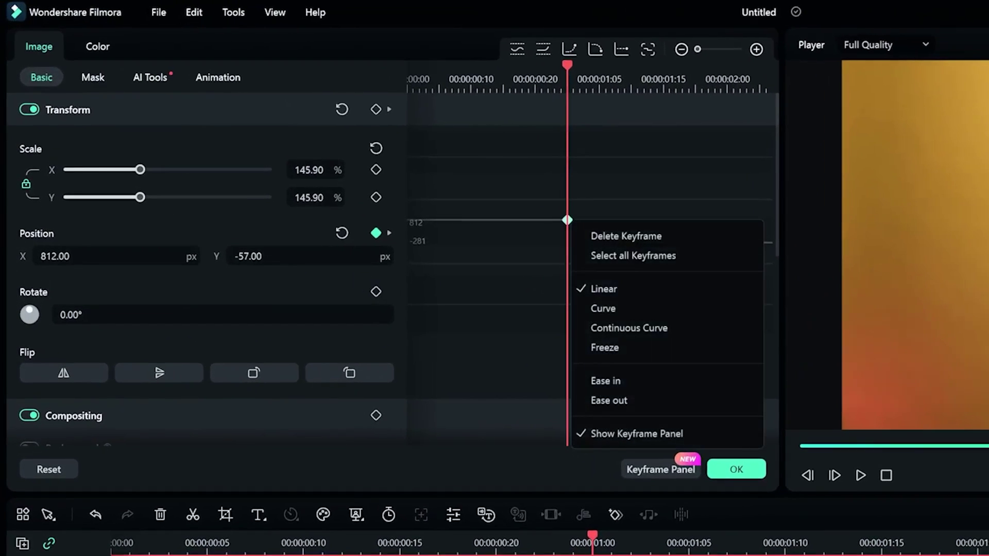
pyautogui.click(608, 400)
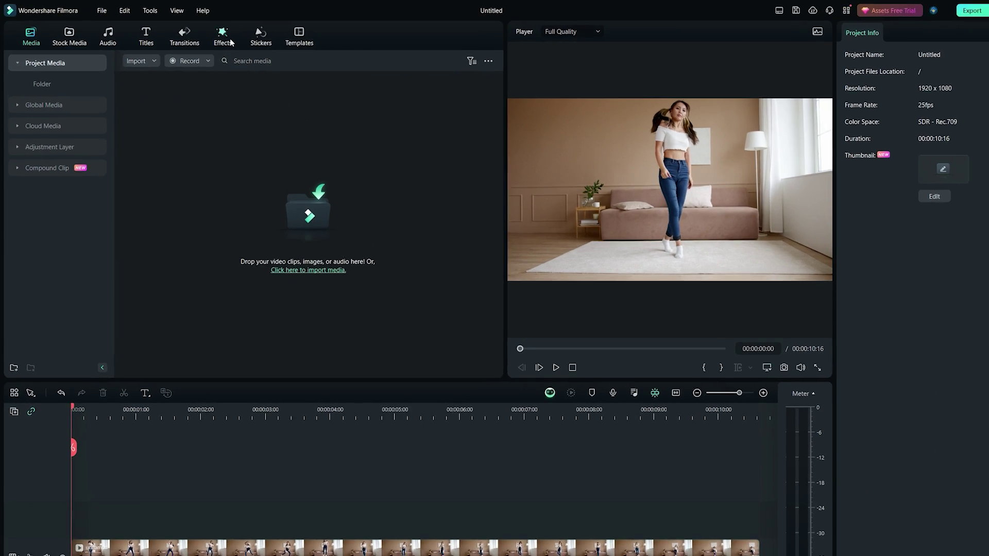
# Apply the AI Portrait effect Burning Outline 2 to the dancing woman's clip and play it
pyautogui.click(205, 35)
pyautogui.click(122, 197)
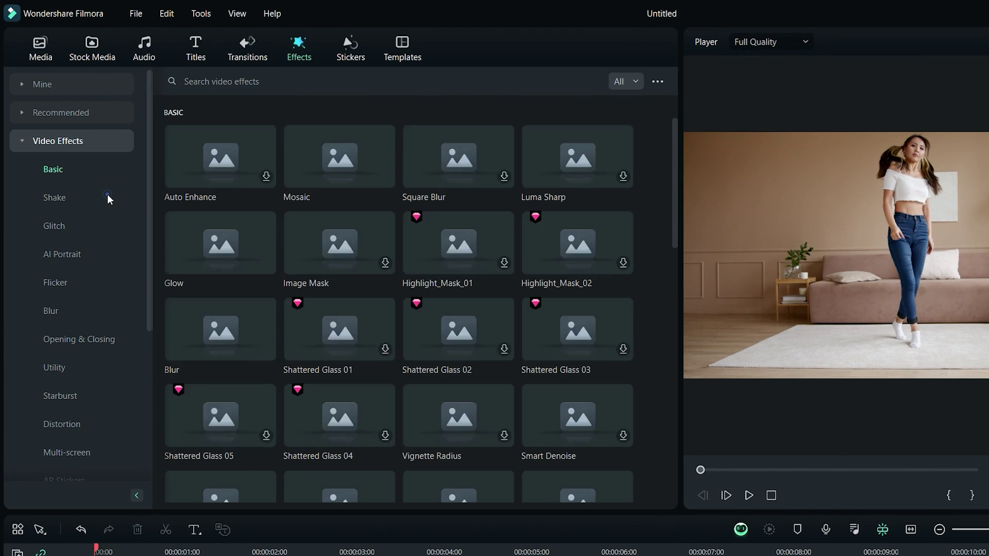
pyautogui.click(91, 255)
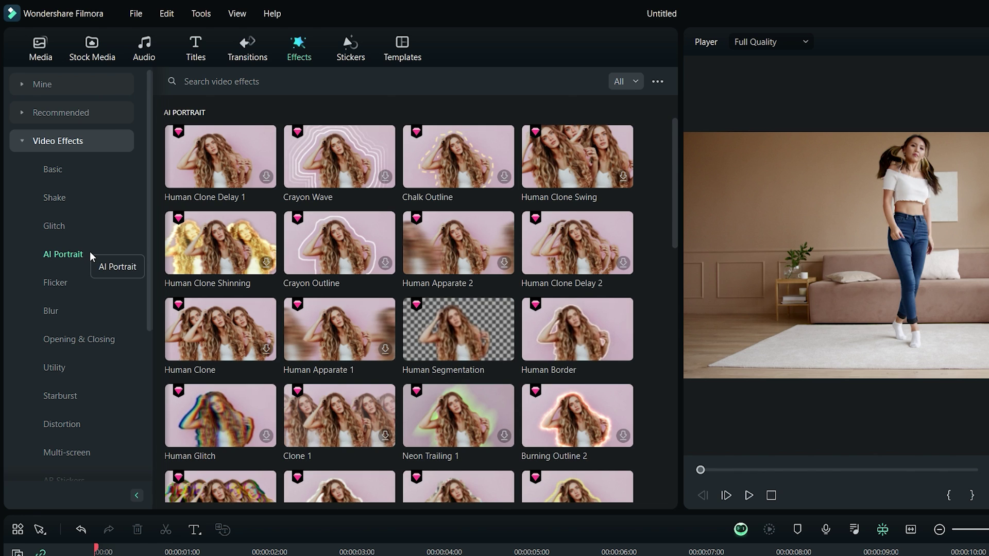
pyautogui.scroll(-5, 650, 233)
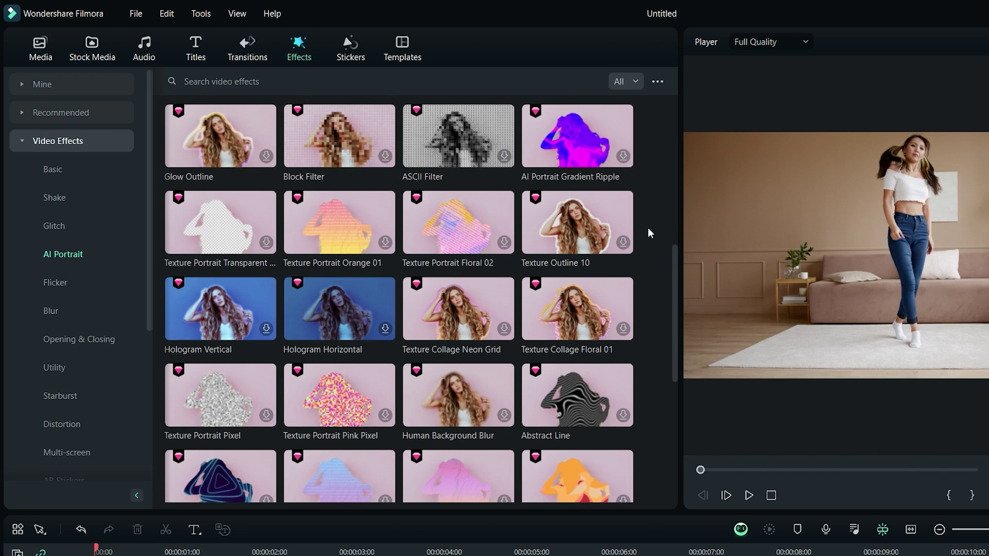
pyautogui.scroll(5, 650, 233)
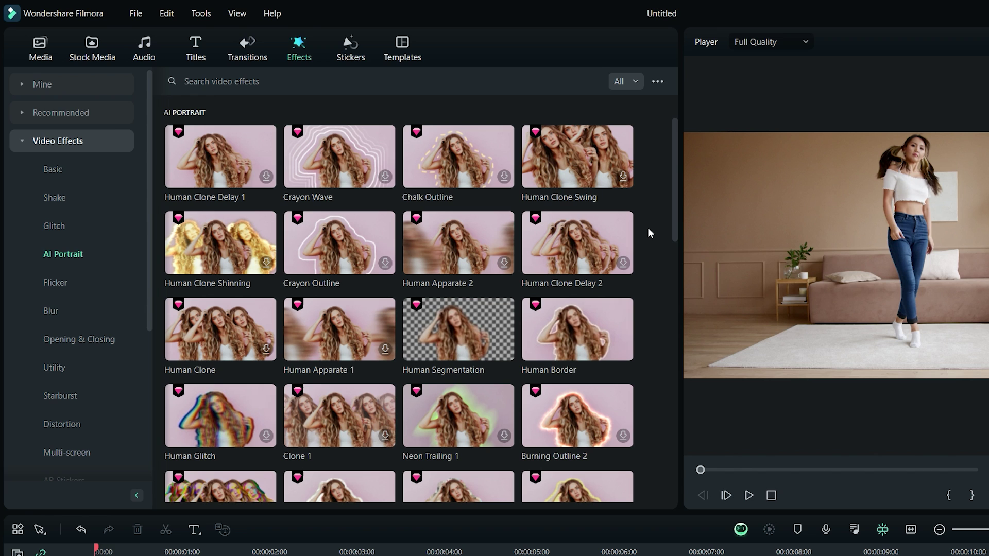
pyautogui.click(624, 436)
pyautogui.moveTo(624, 436)
pyautogui.mouseDown()
pyautogui.moveTo(558, 502)
pyautogui.moveTo(290, 555)
pyautogui.mouseUp()
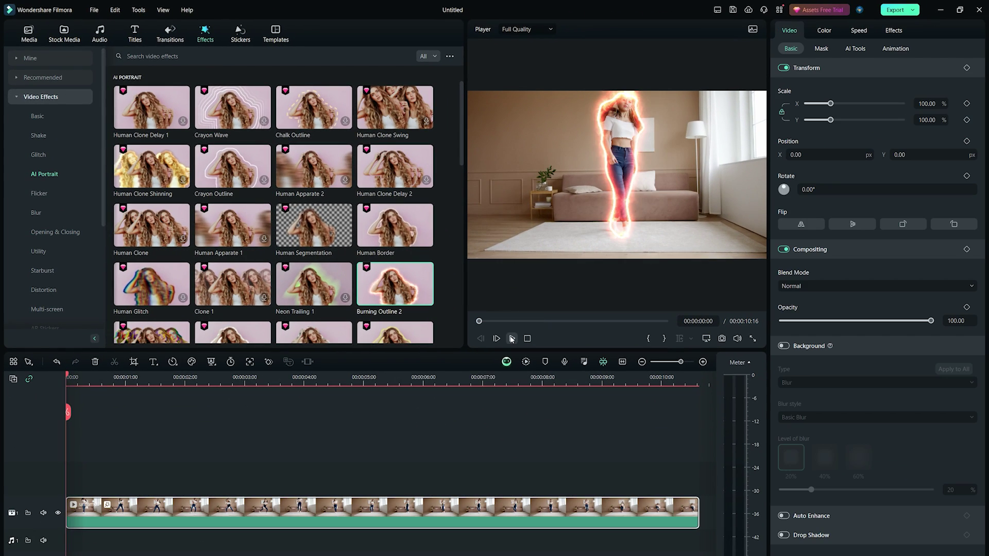
pyautogui.click(511, 338)
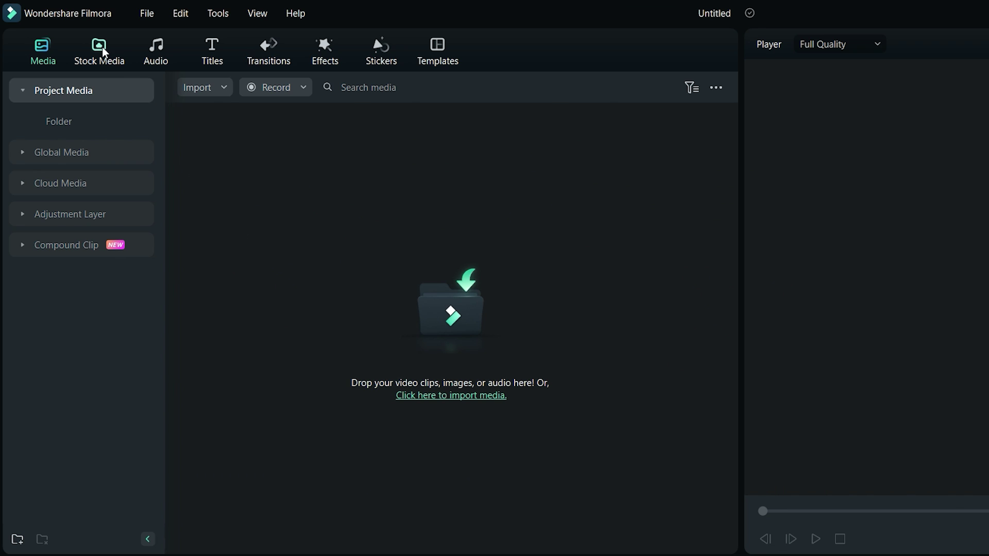
# Generate a 16:9 ACG-style AI image from the prompt 'birds flying over pacific ocean'
pyautogui.click(101, 50)
pyautogui.click(112, 129)
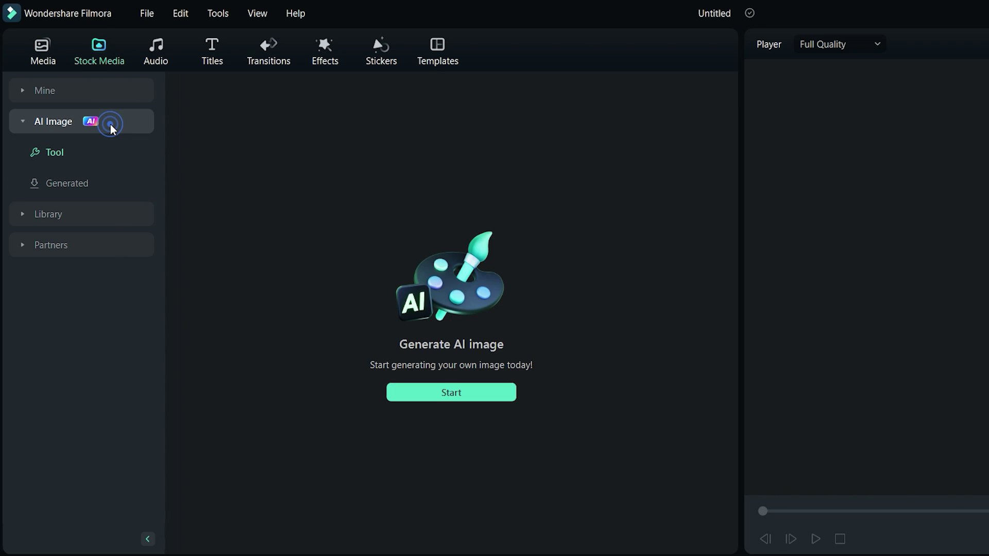
pyautogui.click(488, 394)
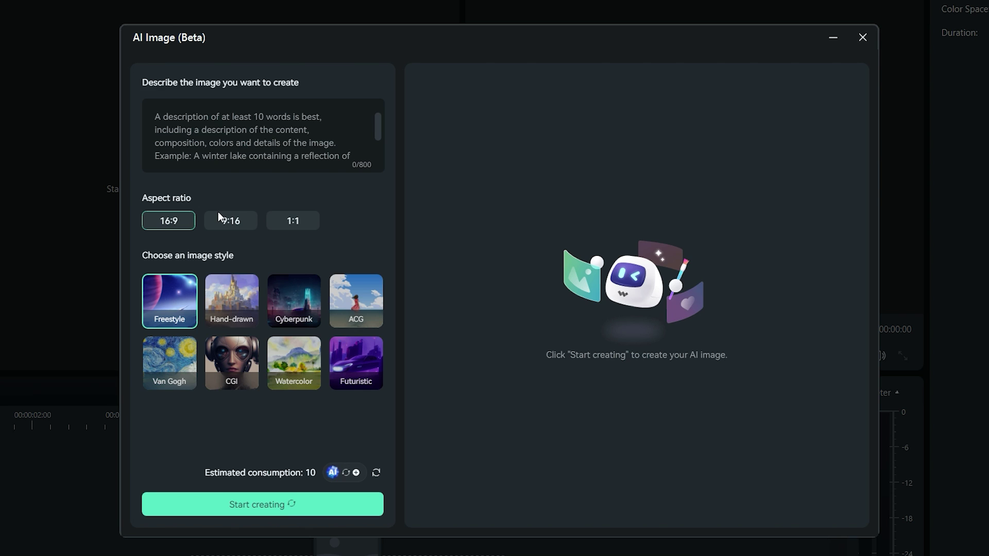
pyautogui.click(262, 143)
pyautogui.write('birds flying over pacific ocean')
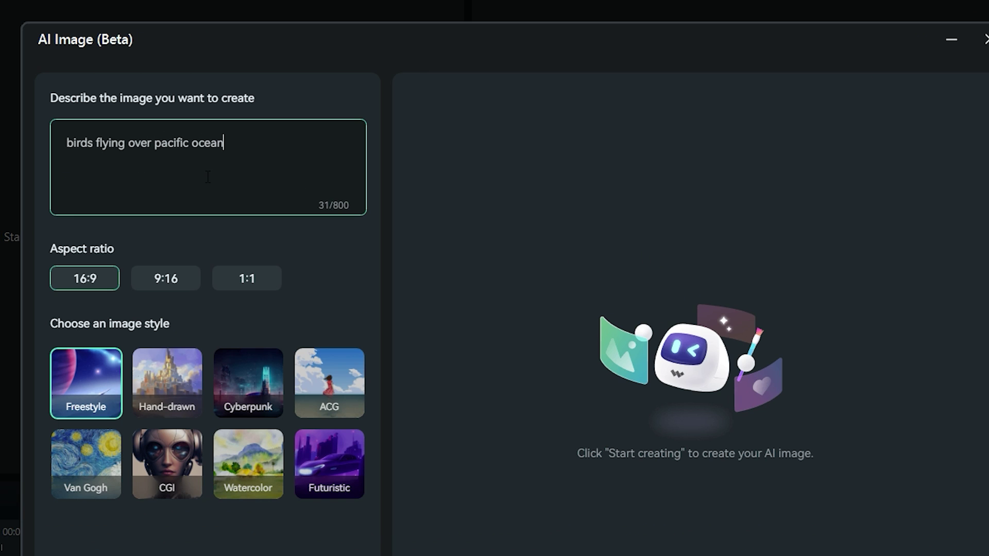
pyautogui.click(242, 281)
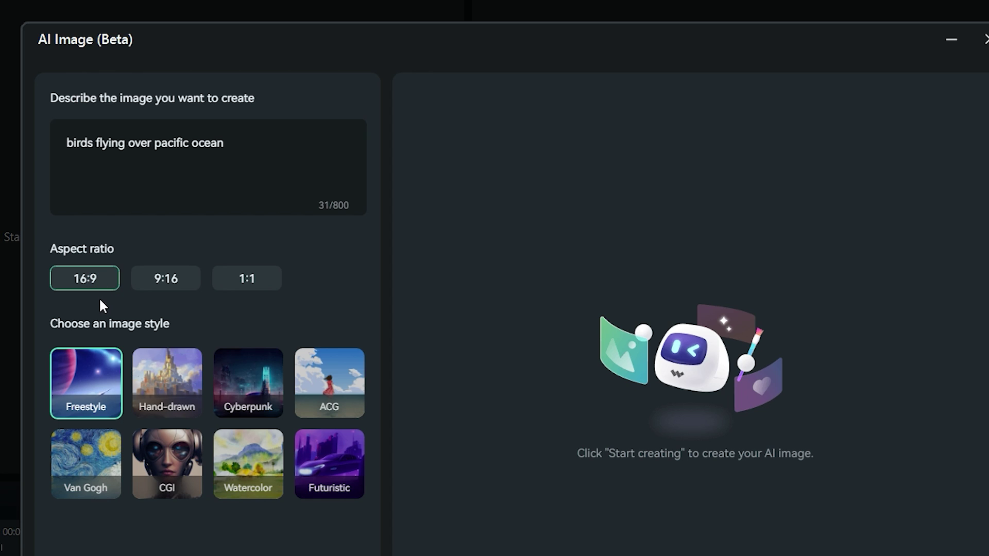
pyautogui.click(331, 390)
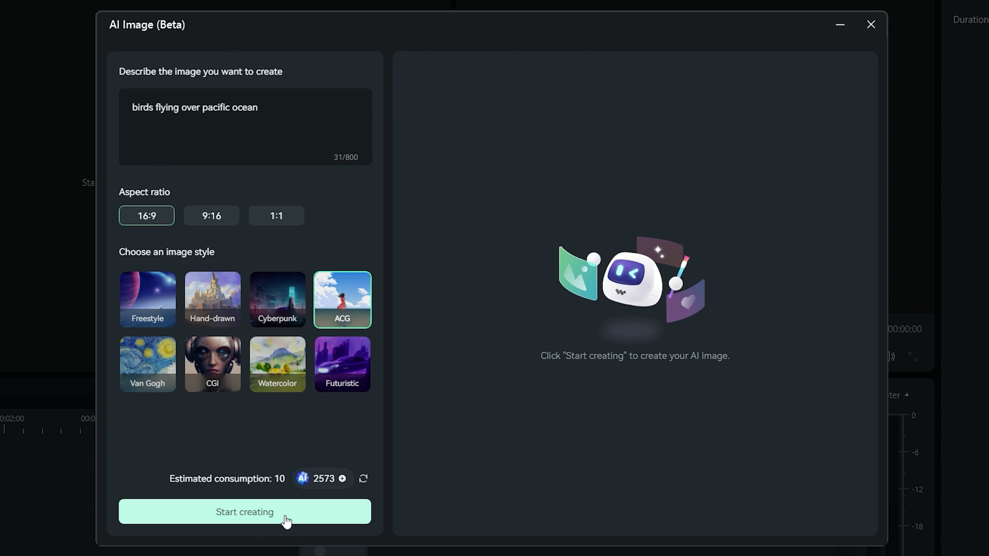
pyautogui.click(259, 555)
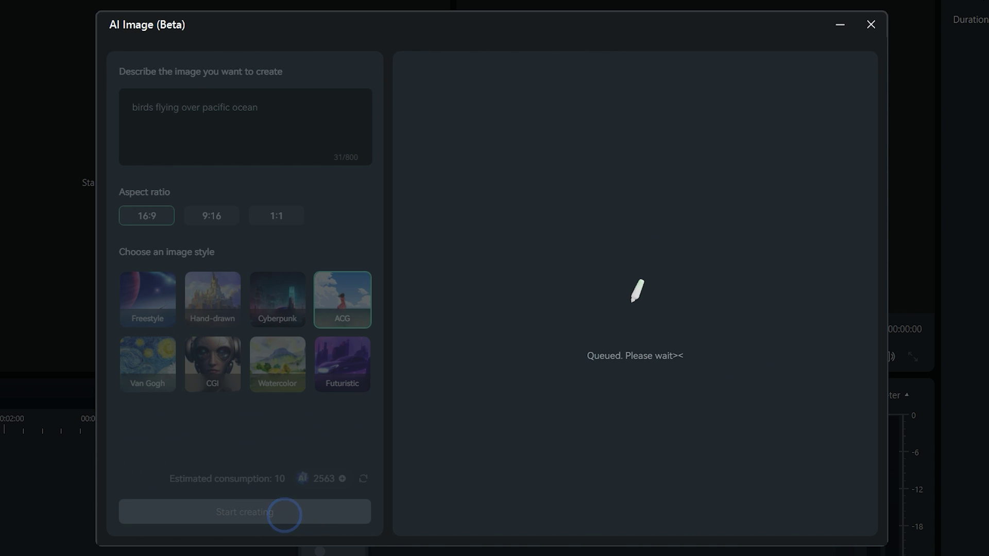